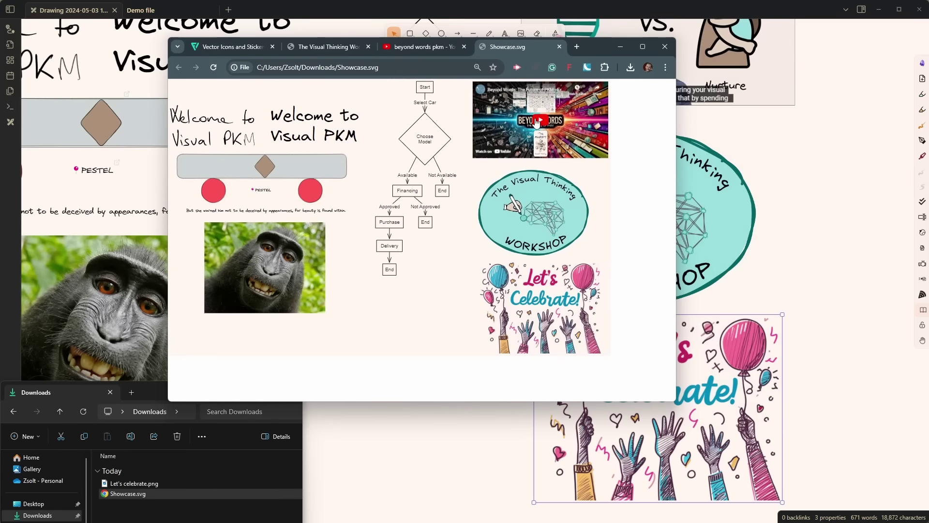
Play the embedded YouTube video in the exported Showcase.svg and close the file.
left_click(540, 119)
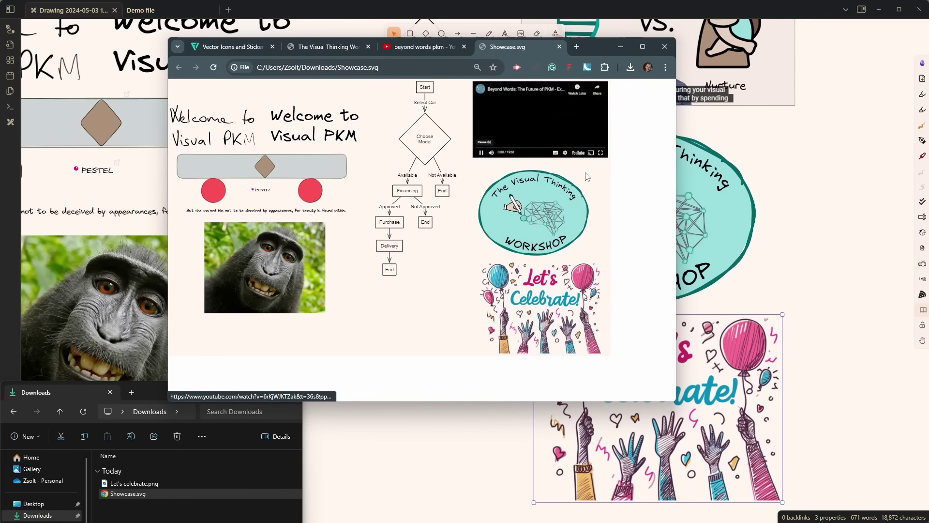
left_click(560, 46)
left_click_drag(557, 49, 924, 13)
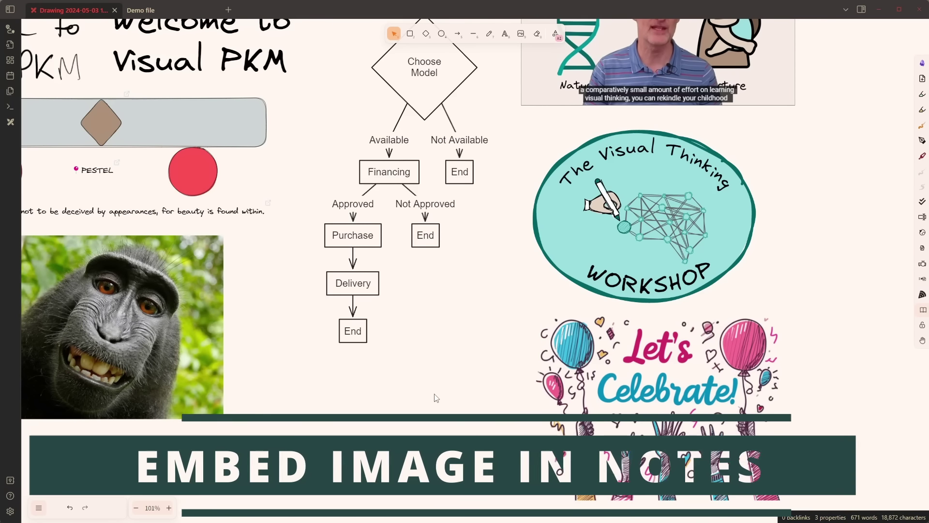
Embed Drawing 2024-05-03 11.47 on a new line below the quote in the Demo file note and try its embedded video.
left_click(176, 21)
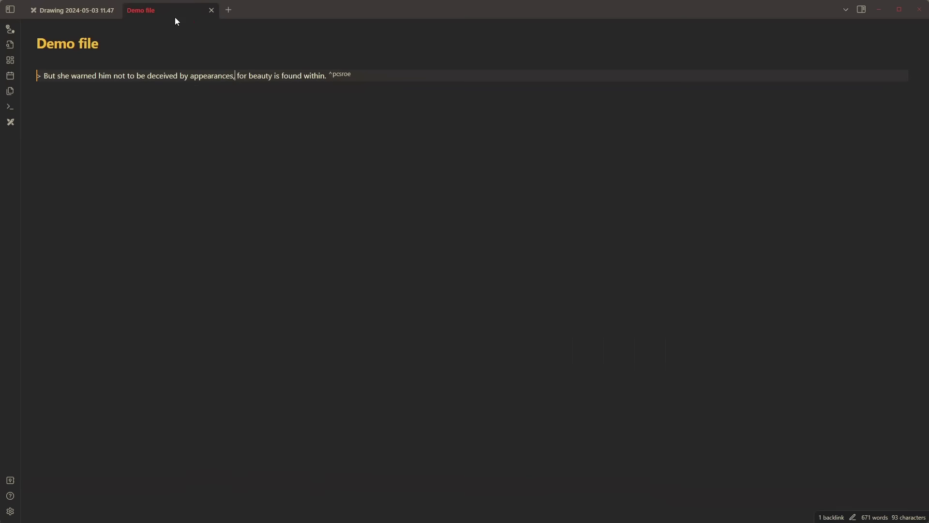
left_click(421, 80)
key("Return")
left_click(11, 9)
left_click(86, 9)
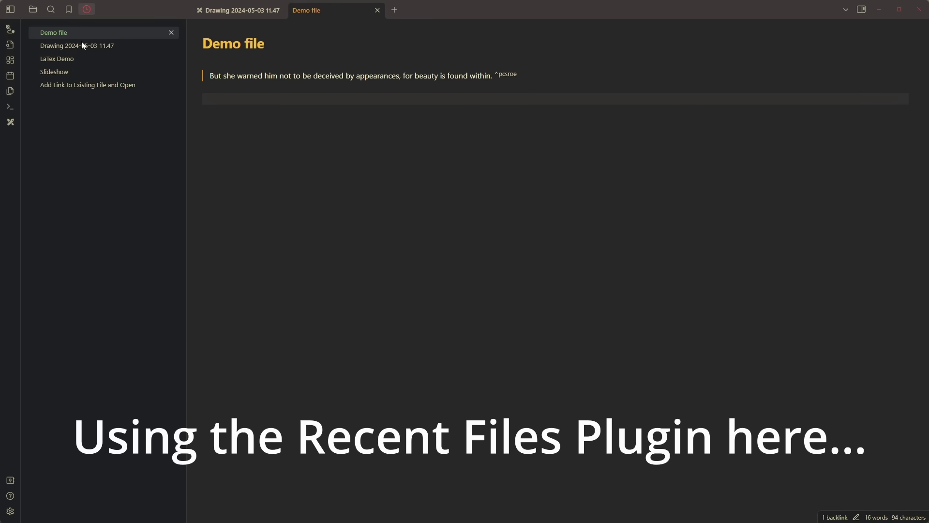
left_click_drag(77, 46, 256, 120)
key("Home")
type("!")
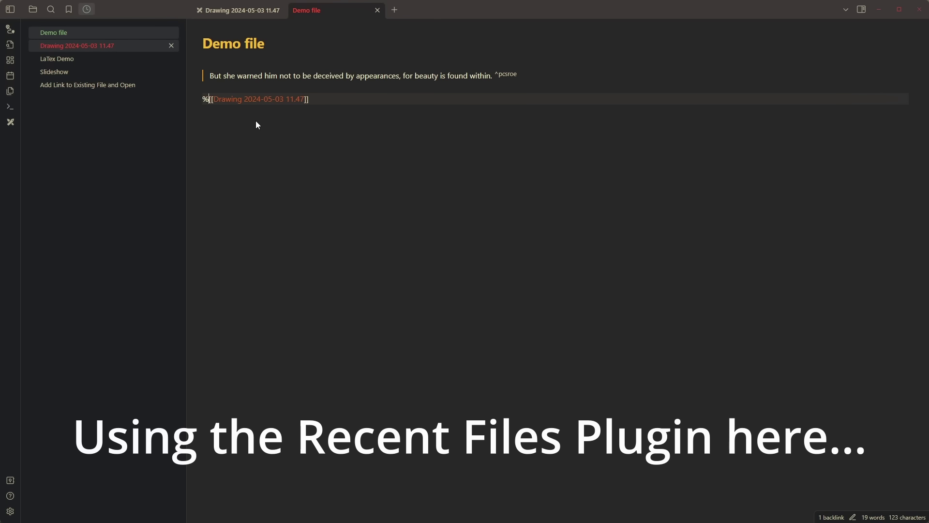
left_click(674, 213)
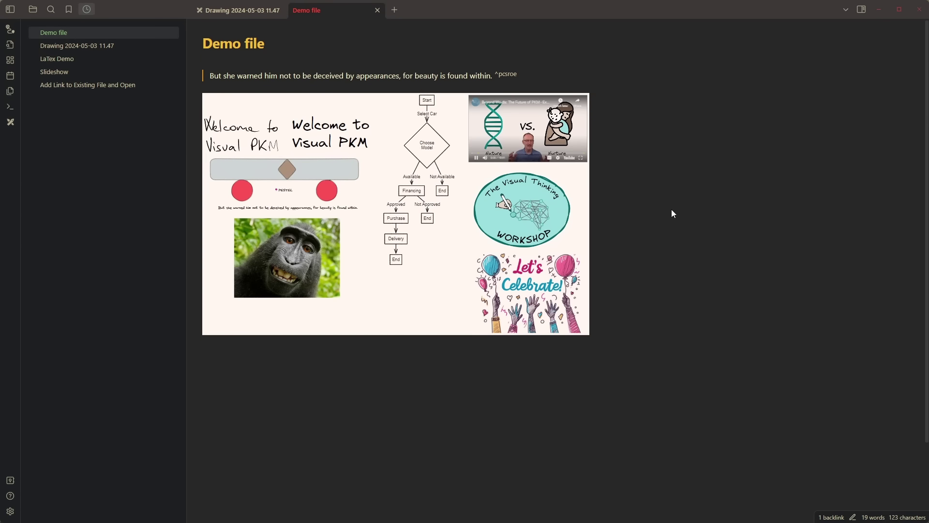
left_click(529, 130)
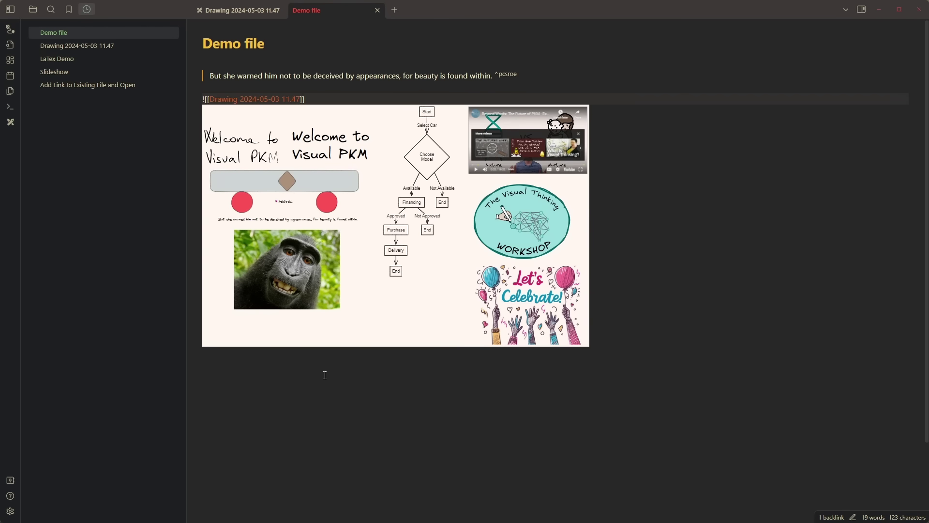
Group all elements of the car-buying flowchart in Drawing 2024-05-03 11.47.
left_click(252, 11)
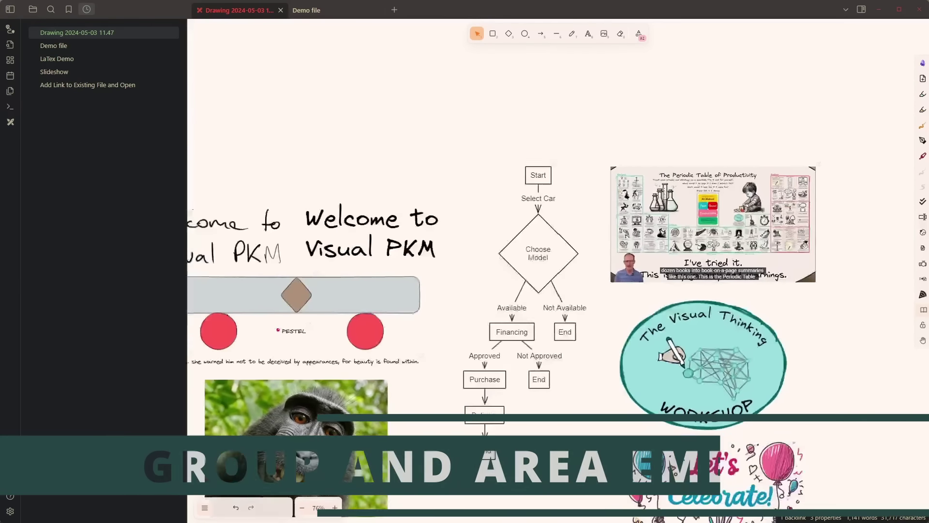
left_click_drag(446, 108, 607, 489)
right_click(549, 230)
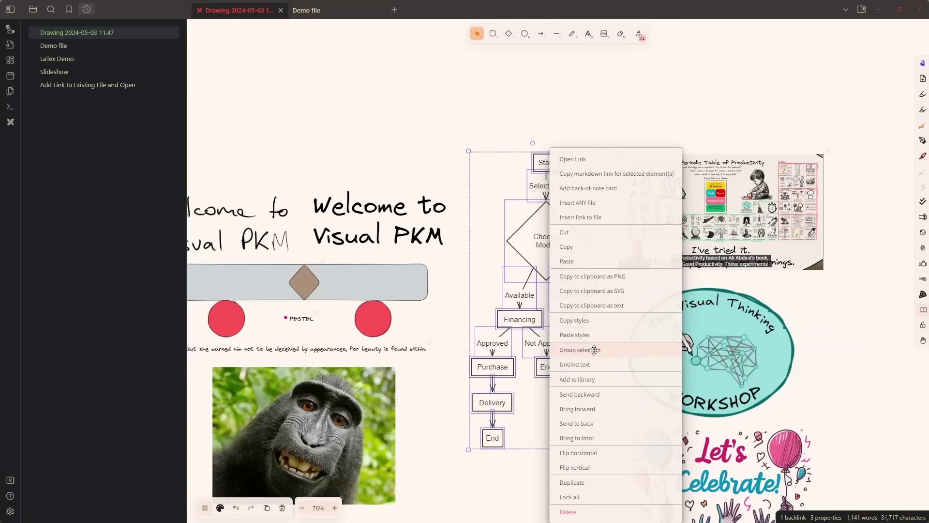
left_click(594, 360)
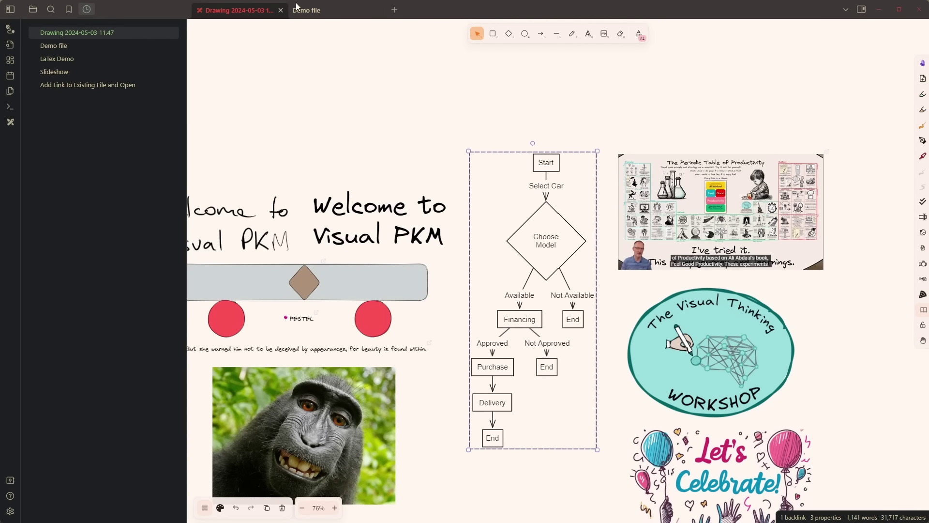
Copy a group-type markdown link for the flowchart without an alias and paste it below the drawing embed in the Demo file note.
right_click(523, 202)
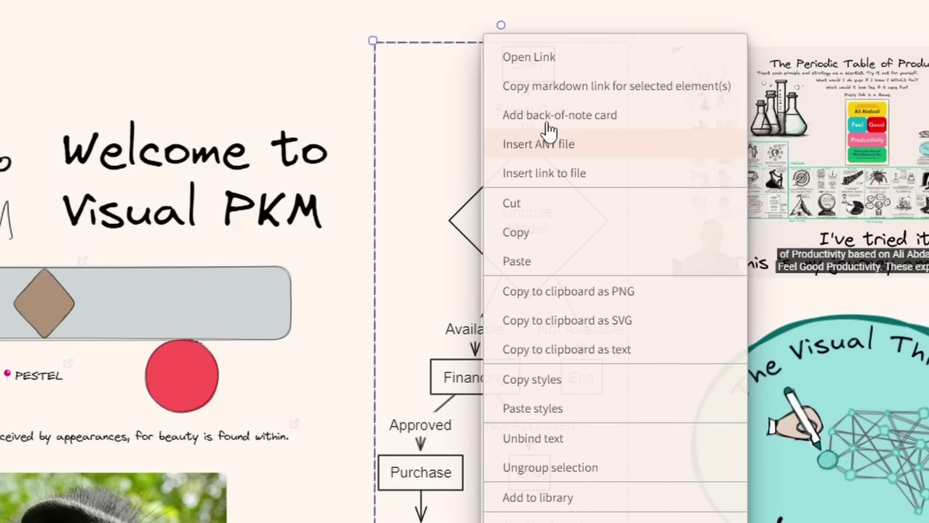
left_click(576, 86)
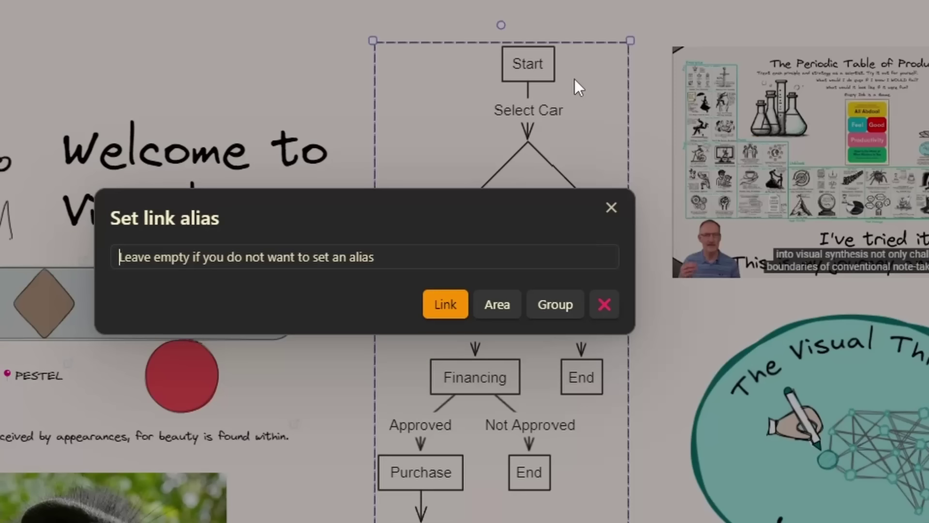
left_click(557, 307)
left_click(310, 10)
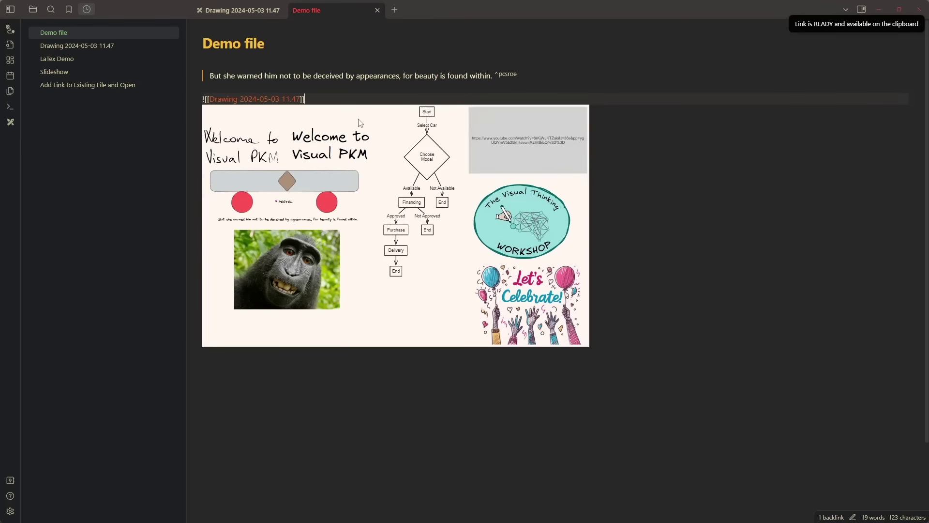
left_click(293, 417)
key("ctrl+v")
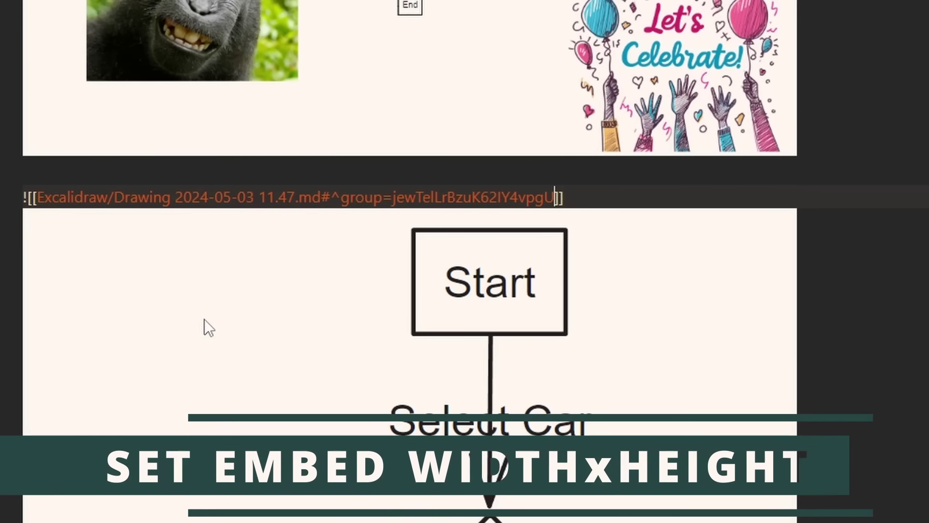
Set the width of the embedded flowchart group to 200 in its link.
type("|")
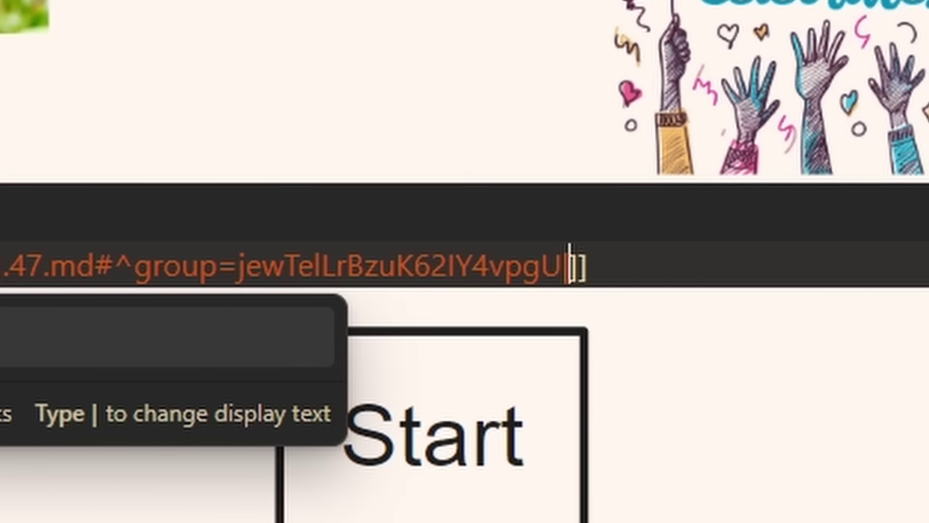
type("200")
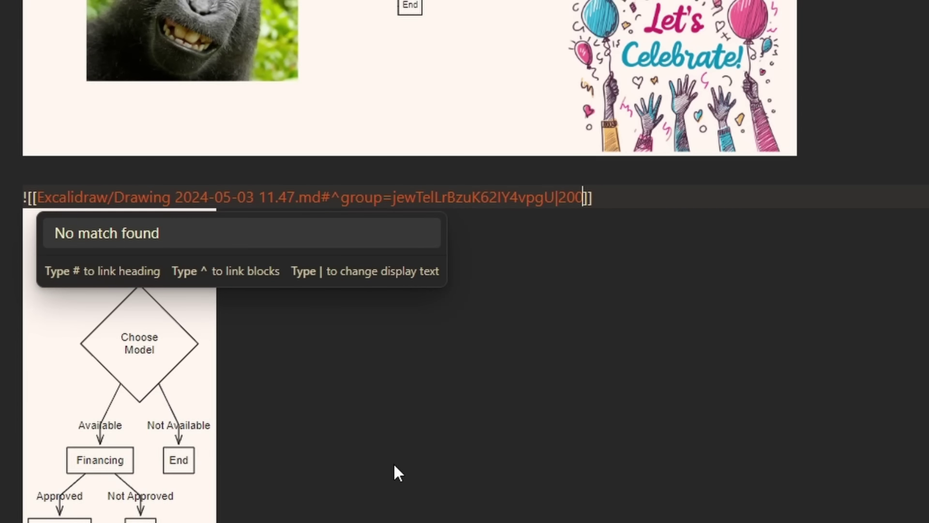
key("Escape")
scroll(410, 448, "down", 2)
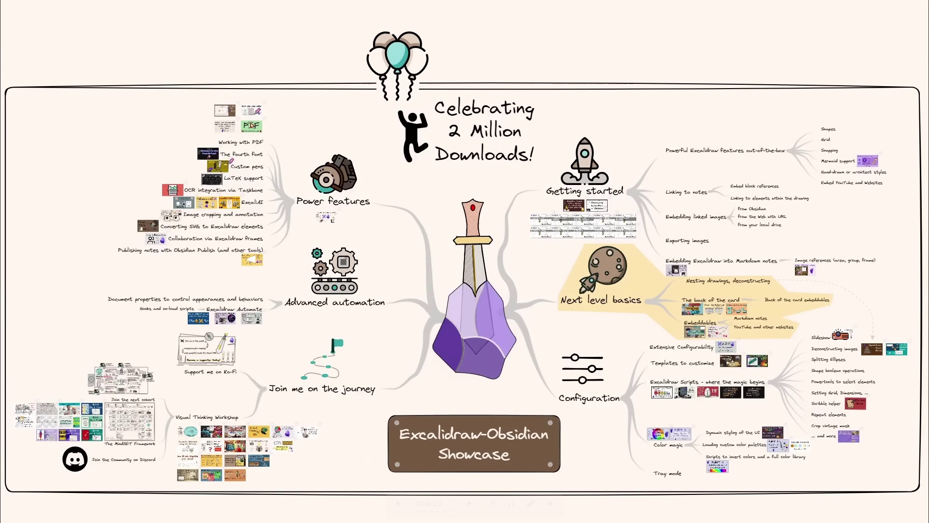
key("Right")
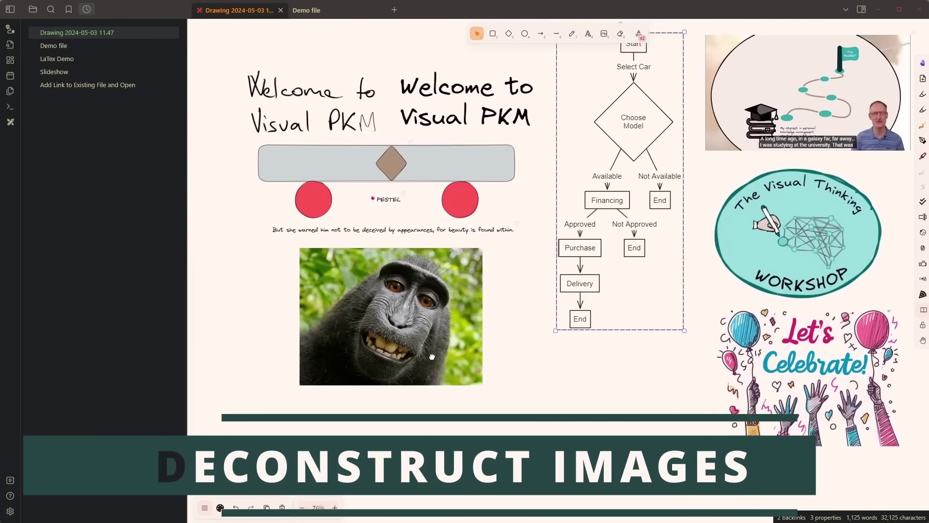
Deconstruct the car shapes, quote and monkey photo into Excalidraw/attachments/deconstructed, using the plain Template and inserting at 100%.
left_click(9, 9)
left_click_drag(50, 155, 355, 416)
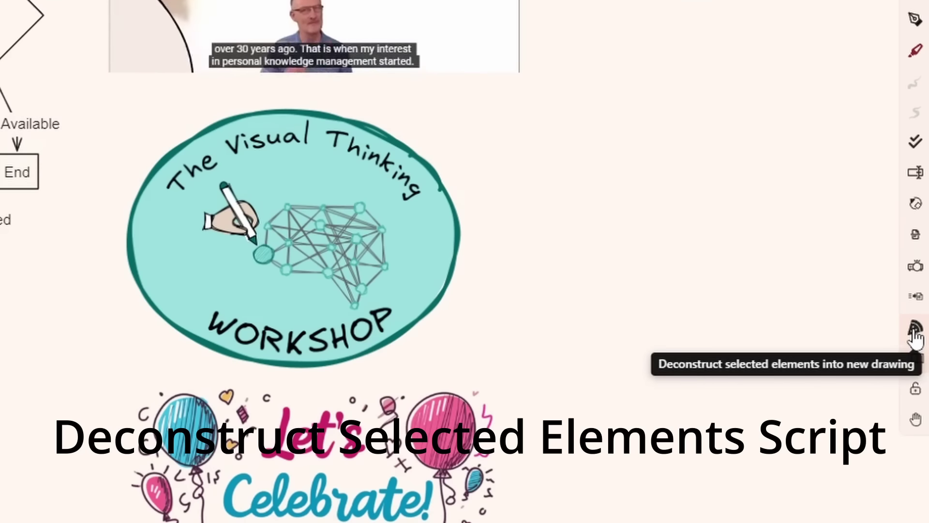
left_click(914, 329)
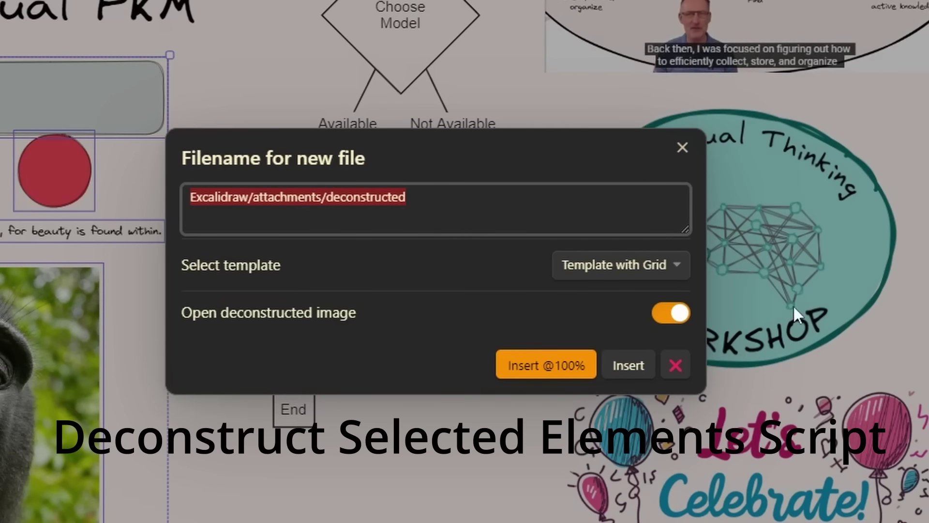
left_click(585, 264)
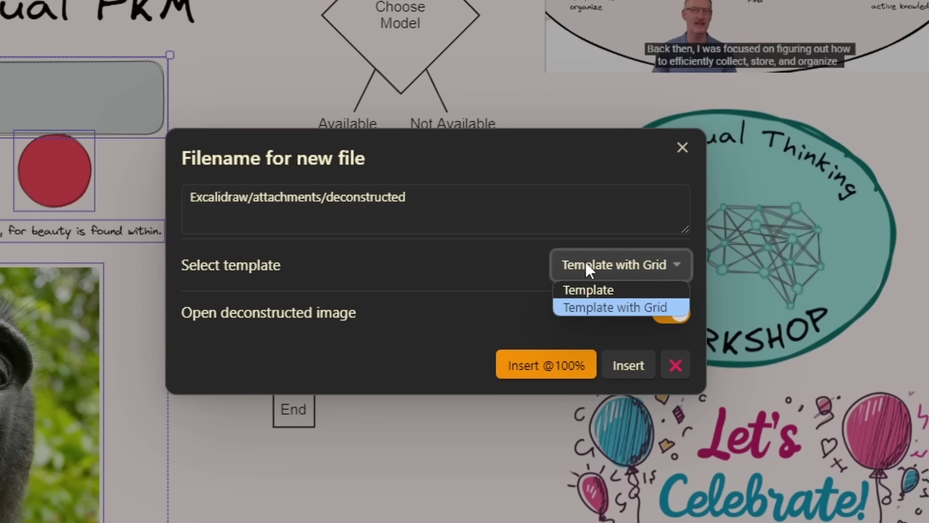
left_click(593, 290)
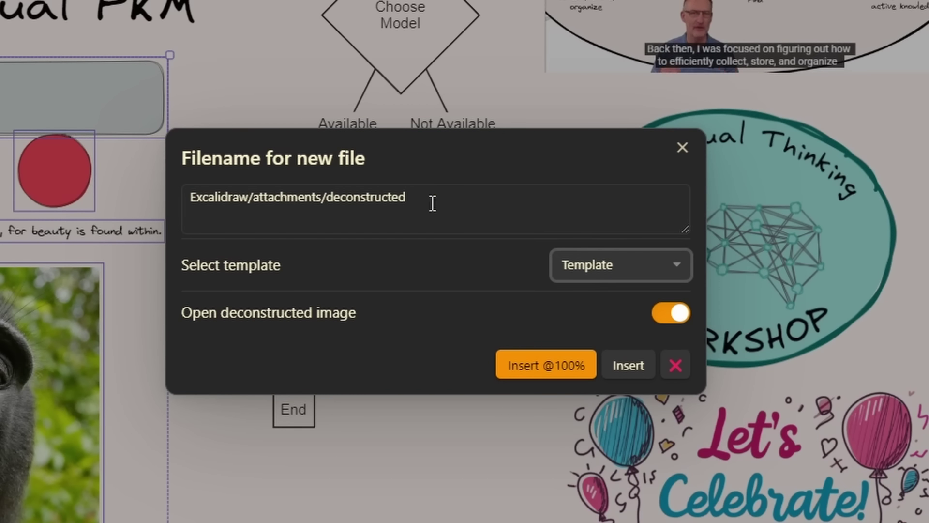
left_click(540, 376)
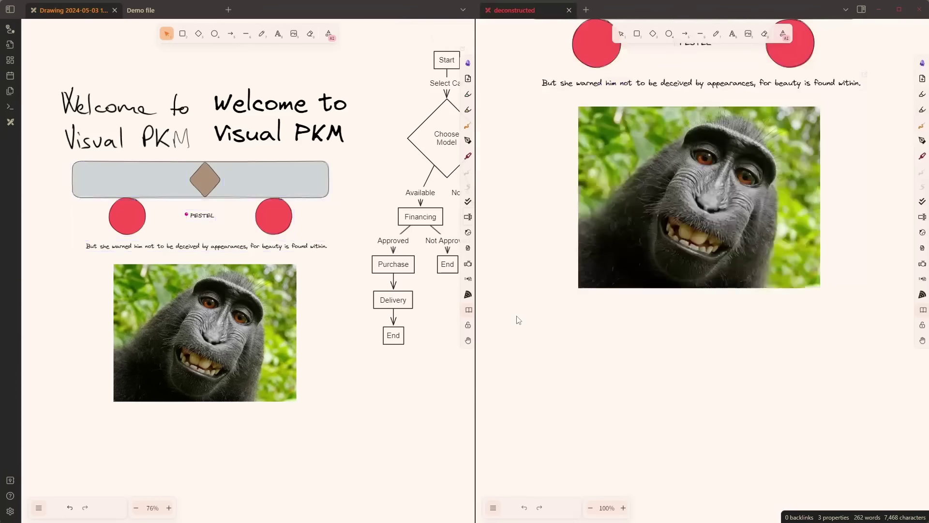
Change the diamond's background to orange FFA153 in the deconstructed drawing, close that drawing and select its embedded image in the original.
scroll(518, 319, "up", 3)
left_click(701, 131)
left_click(509, 507)
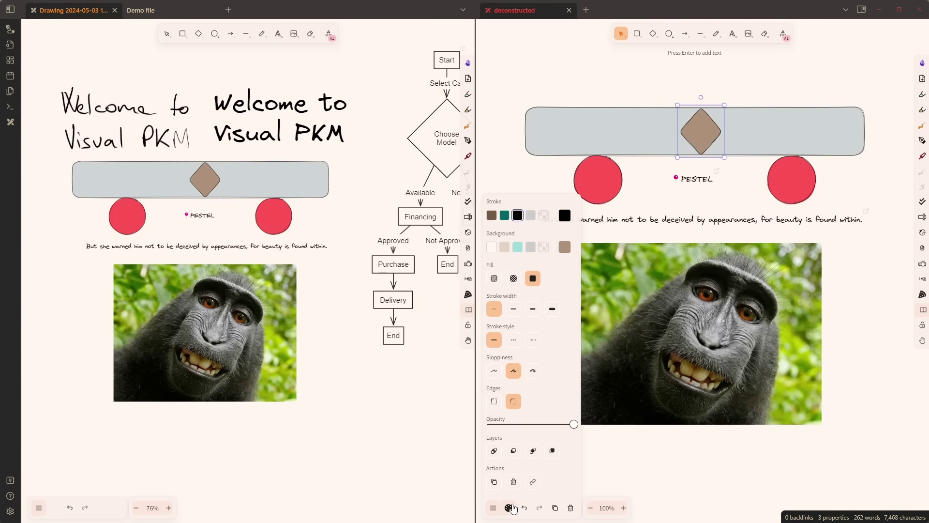
left_click(564, 248)
left_click(620, 341)
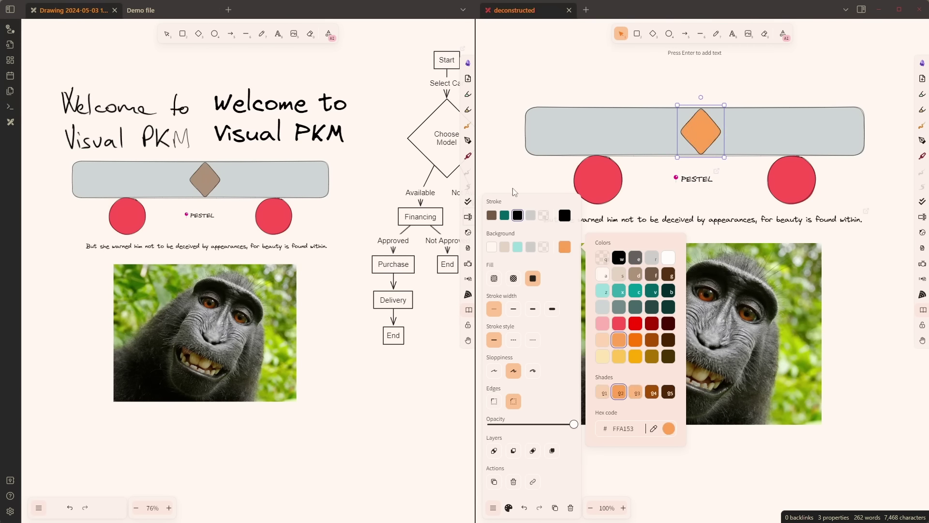
left_click(387, 412)
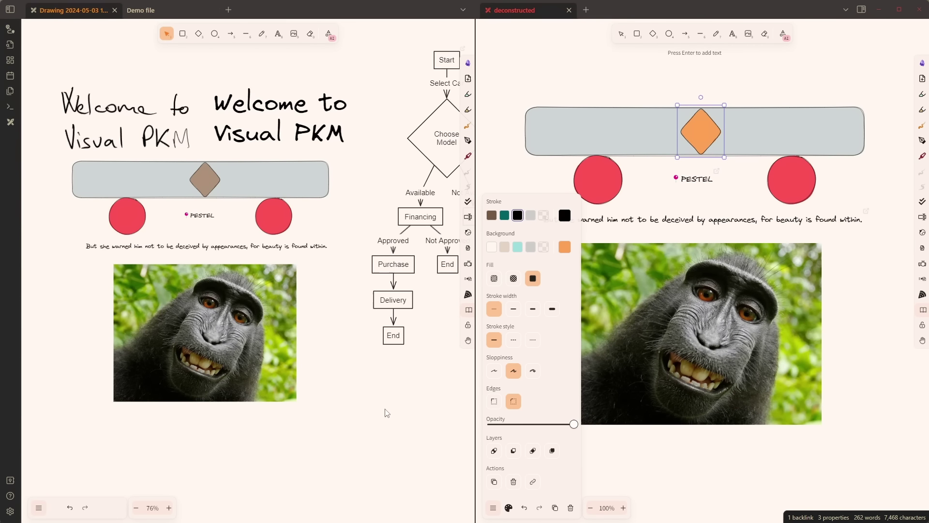
left_click(570, 10)
left_click(206, 327)
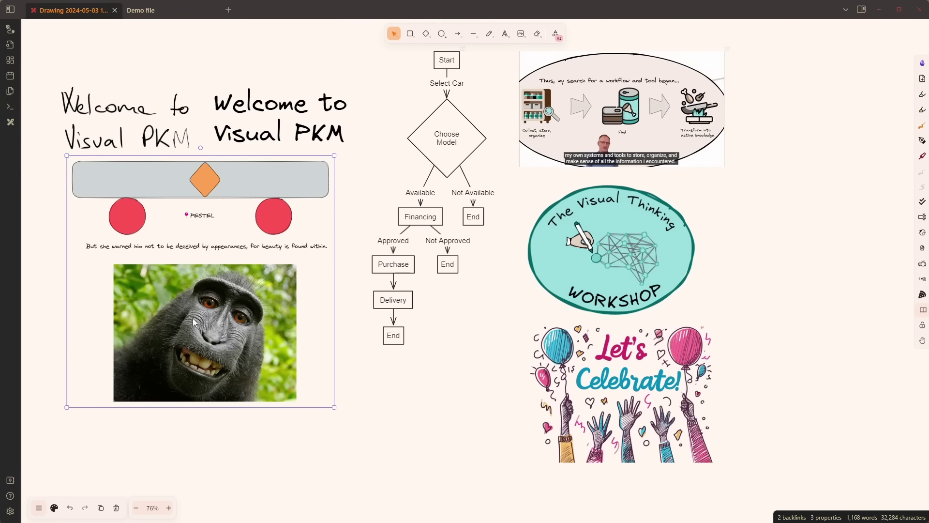
Add a back-of-note card with a new section named Demo to the drawing.
scroll(726, 300, "right", 3)
right_click(650, 96)
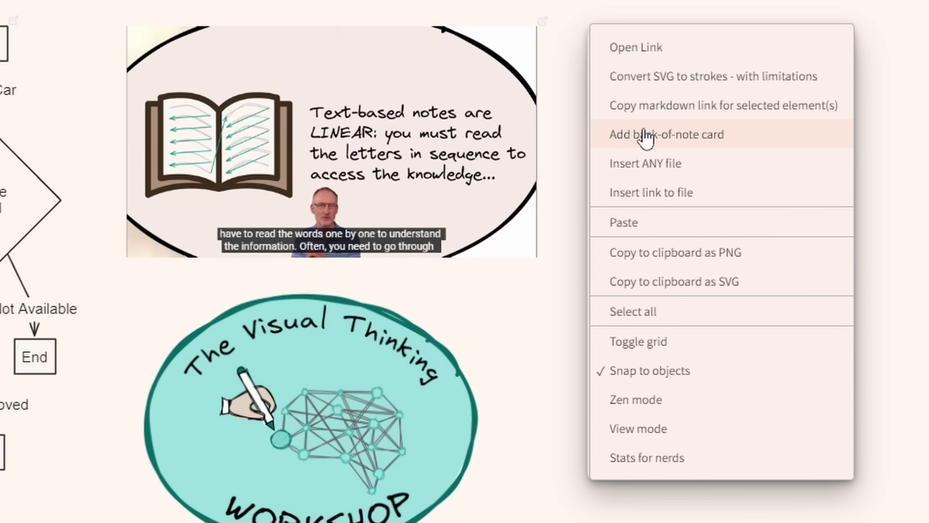
left_click(647, 138)
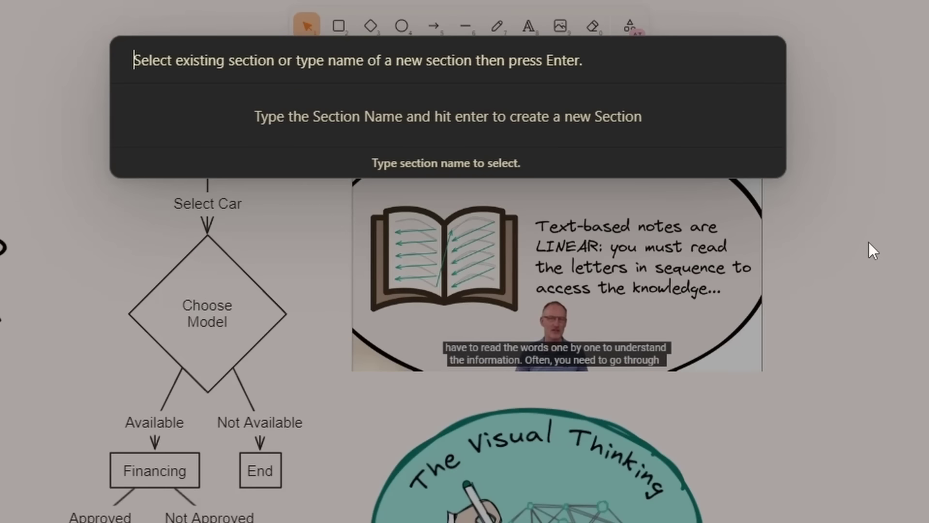
type("Demo")
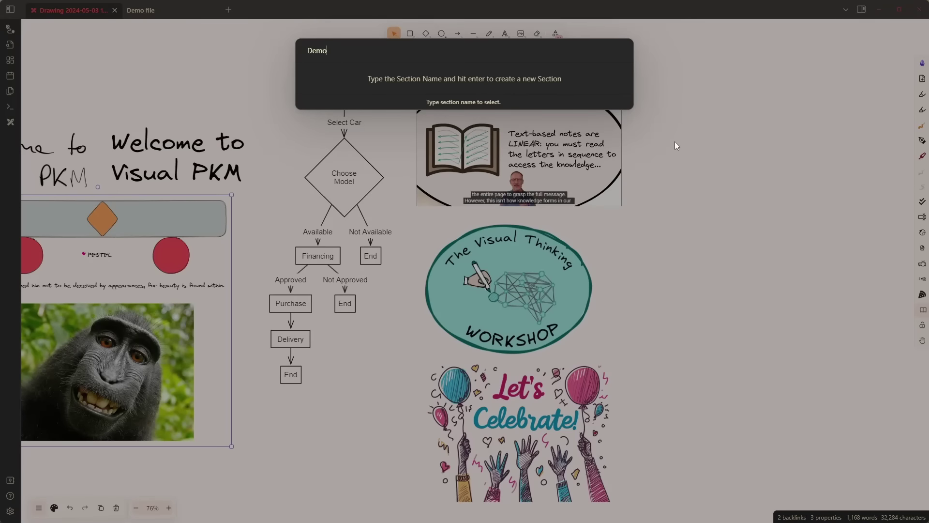
key("Return")
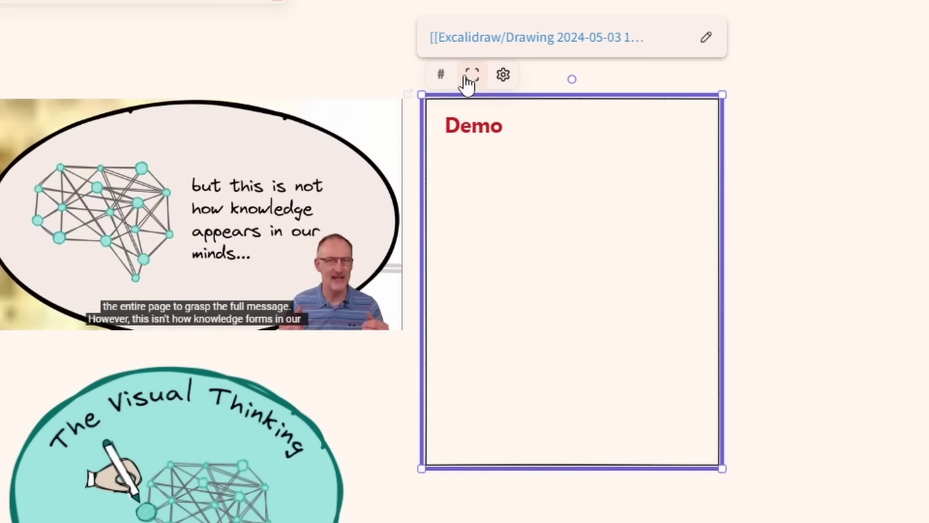
Zoom to the Demo card and insert a two-column table in it with the headers Name and Address.
left_click(468, 82)
left_click(466, 159)
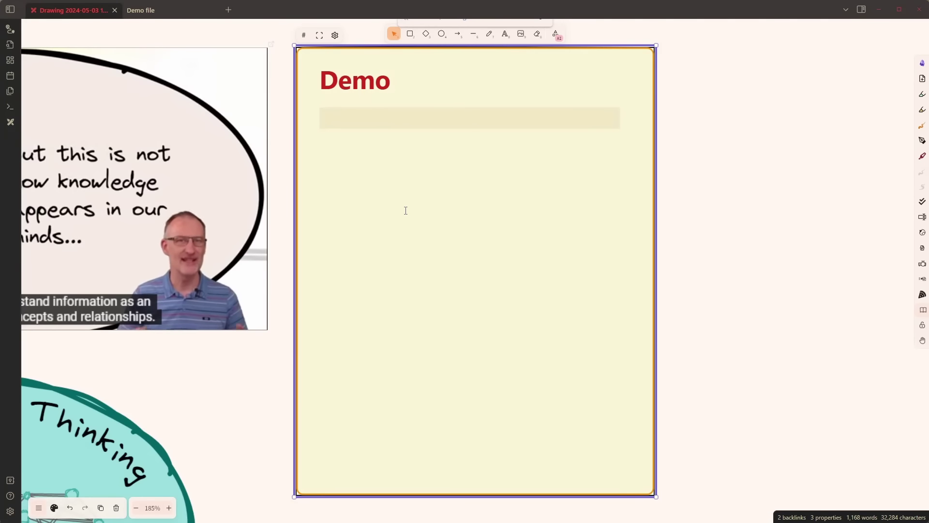
right_click(346, 120)
mouse_move(387, 185)
left_click(516, 185)
type("Name")
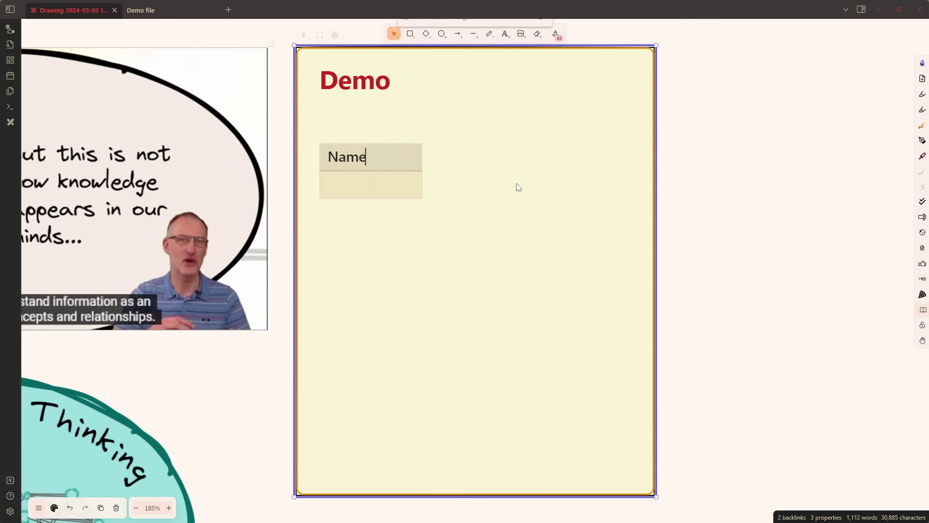
key("Escape")
left_click(394, 155)
type("Address")
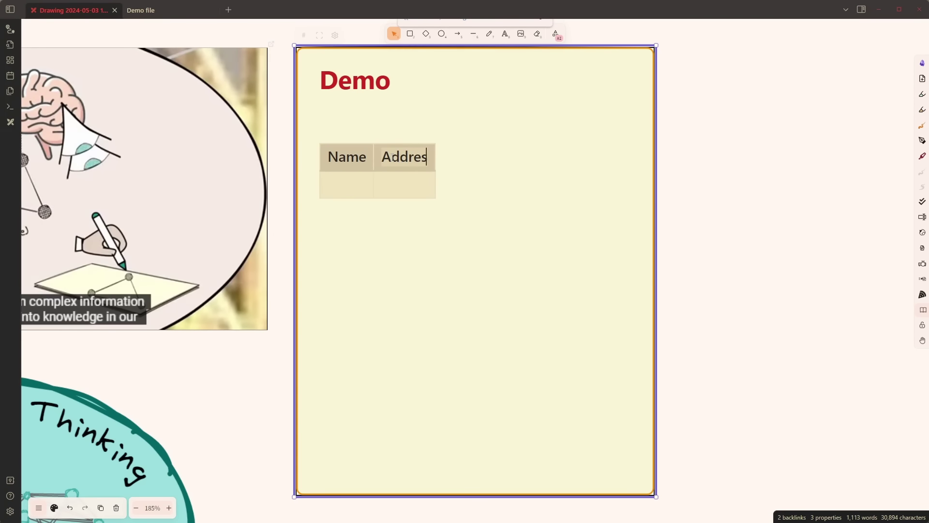
Fill two contact rows in the Demo card's table, with sample names and the addresses Houston, TX and Amsterdam.
key("Tab")
type("John Doe")
key("Tab")
type("Housto")
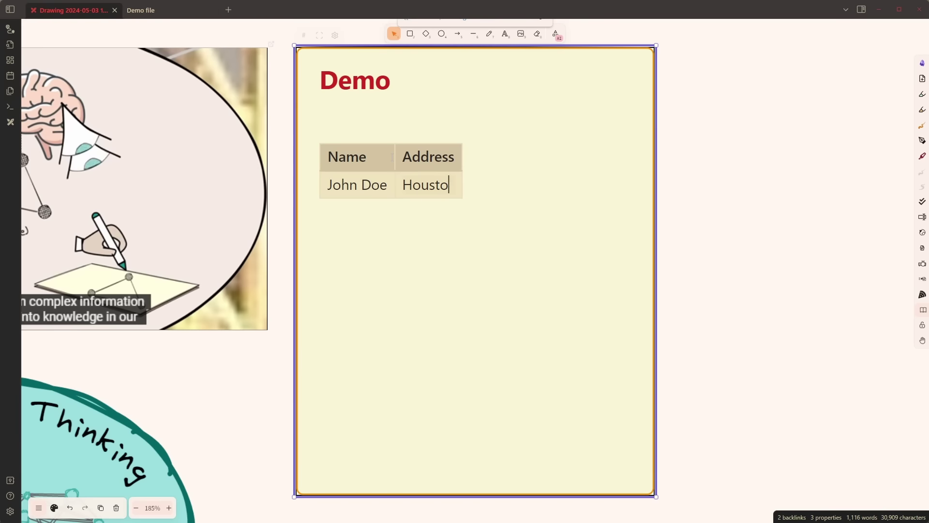
type("n, Tx")
key("Tab")
type("aane ")
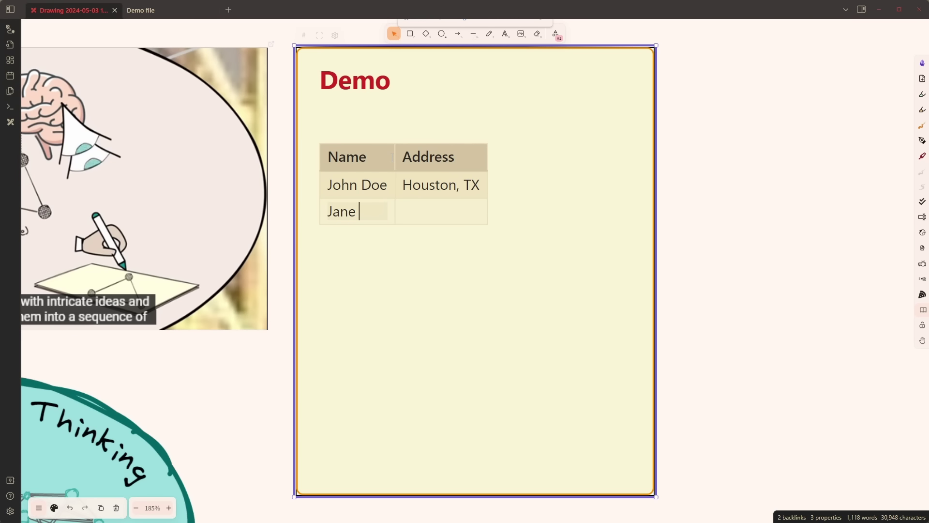
type("Doe")
key("Tab")
type("Am")
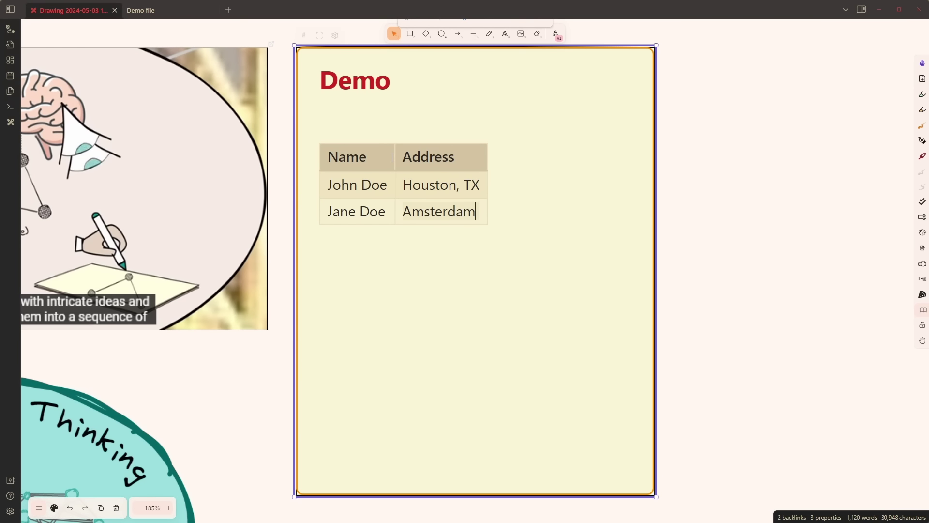
left_click(721, 238)
Open the drawing as Markdown, add the second-level heading Contacts under Demo, and return to the Excalidraw view.
right_click(68, 12)
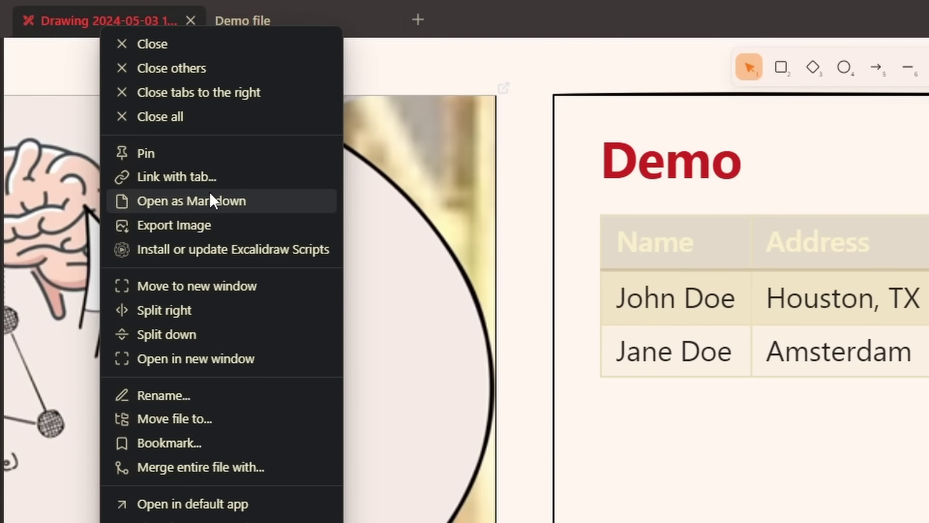
left_click(211, 197)
left_click(154, 418)
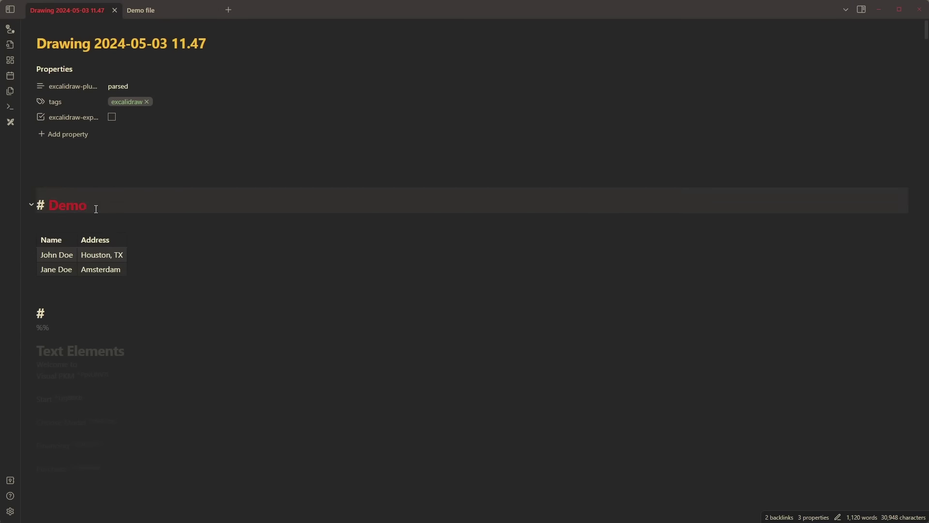
key("Return")
type("## Contacts")
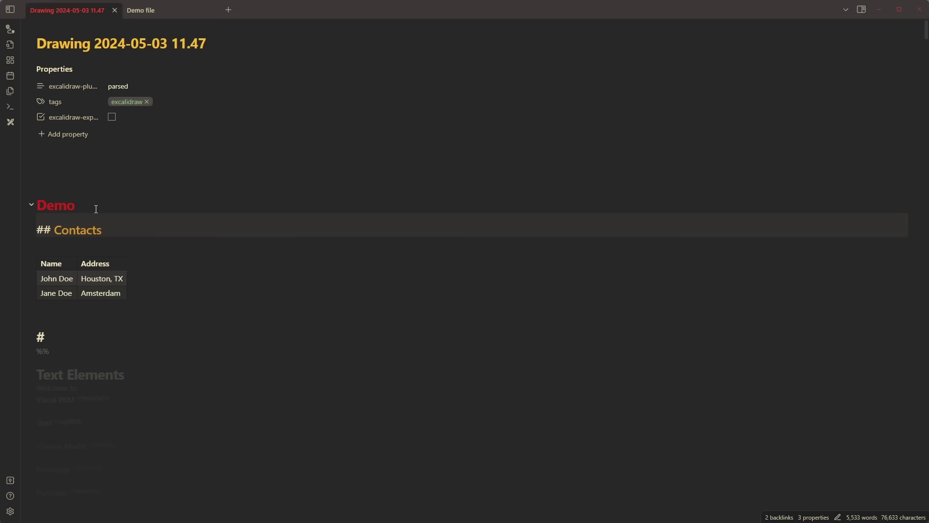
left_click(100, 168)
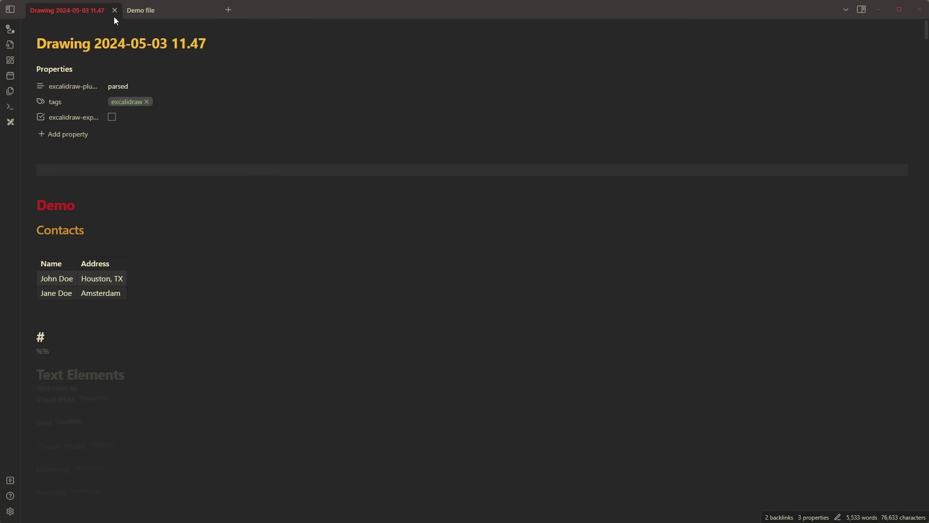
right_click(80, 10)
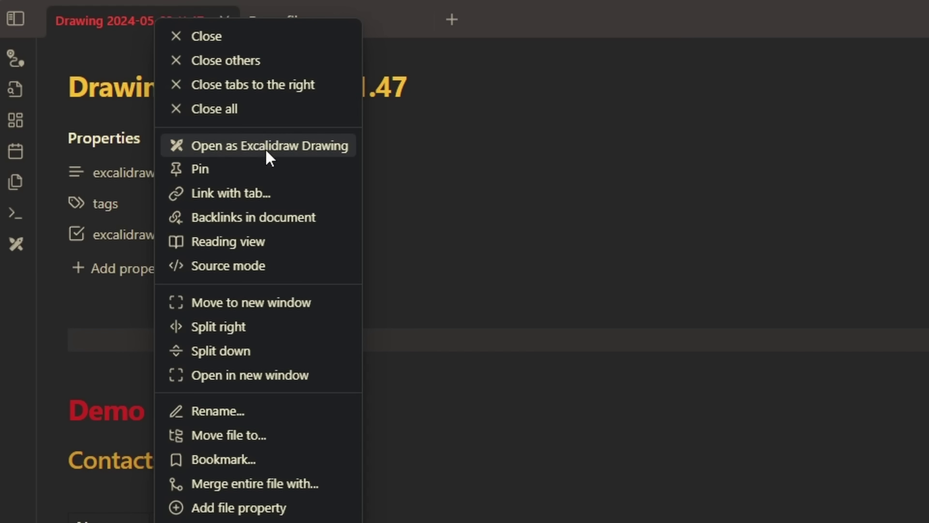
left_click(265, 147)
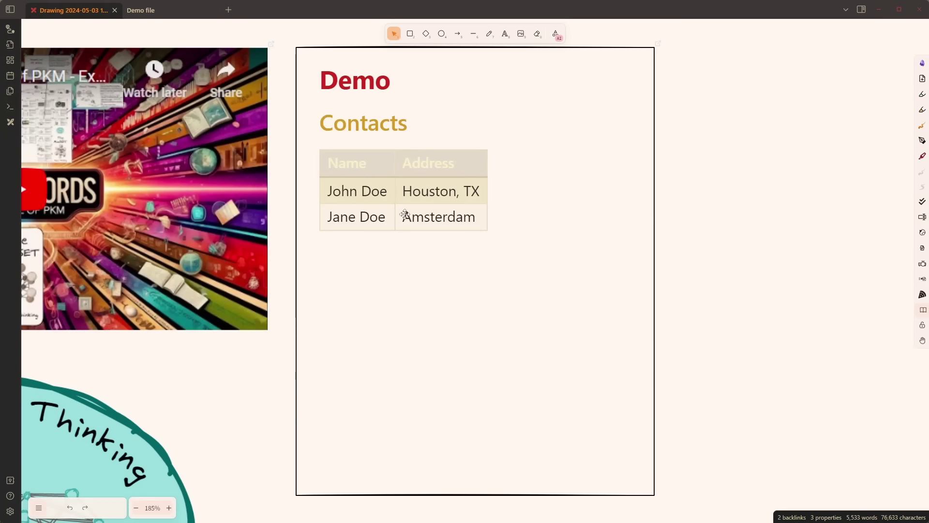
scroll(439, 356, "up", 2)
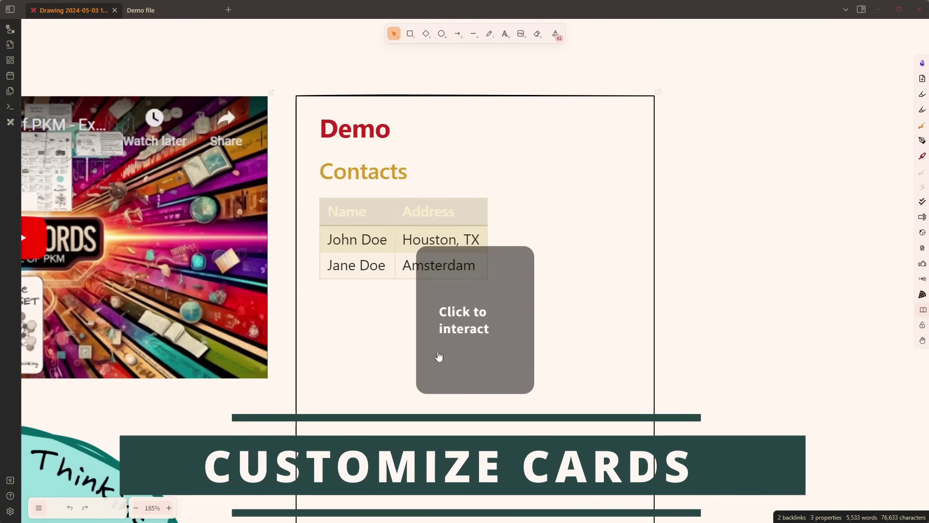
Turn off the visible filename in the Demo card's embeddable settings and make the card's stroke transparent.
left_click(349, 107)
left_click(336, 84)
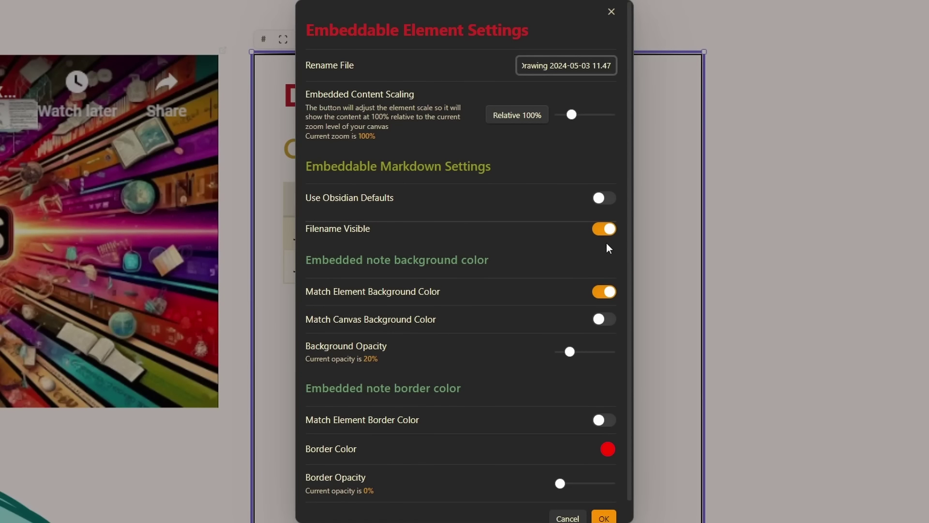
left_click(610, 231)
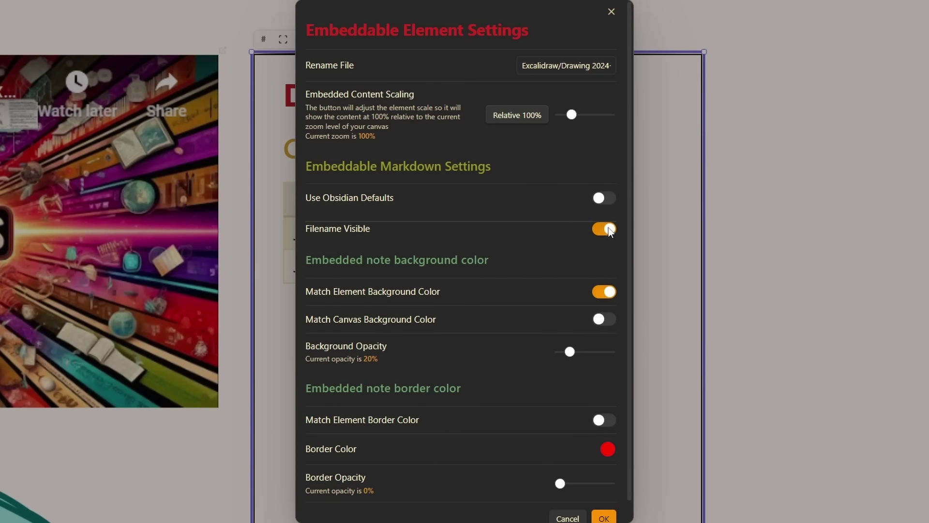
left_click(604, 518)
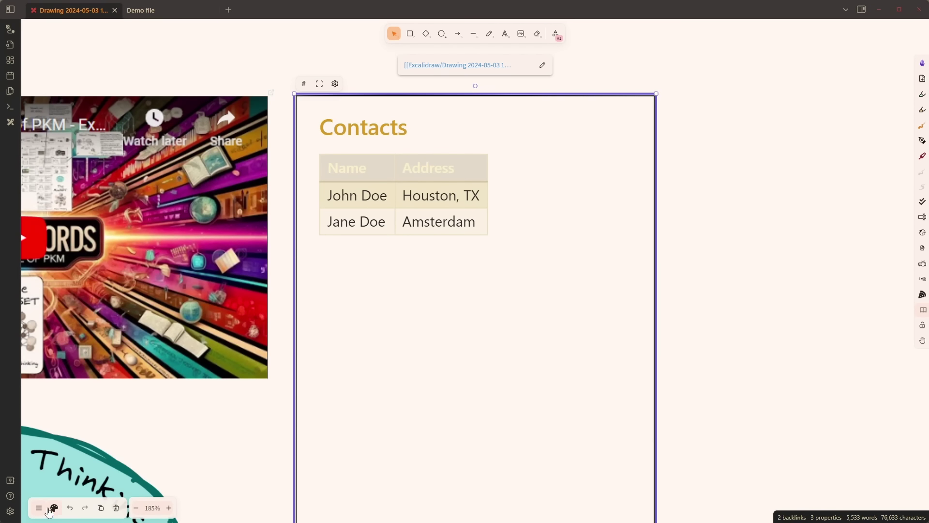
left_click(54, 508)
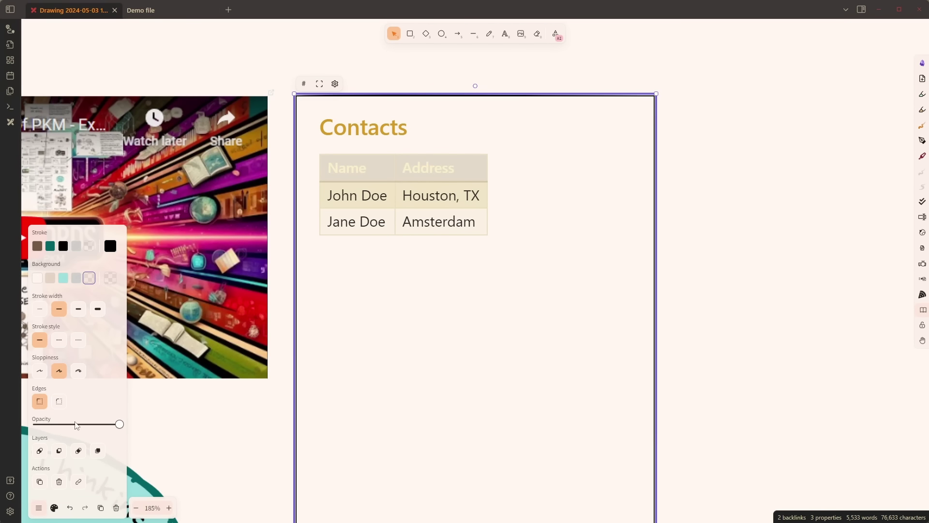
left_click(89, 245)
left_click(705, 286)
Shrink the Contacts card from its bottom and right edges so that it fits closely around the table.
left_click(471, 502)
scroll(471, 502, "down", 1)
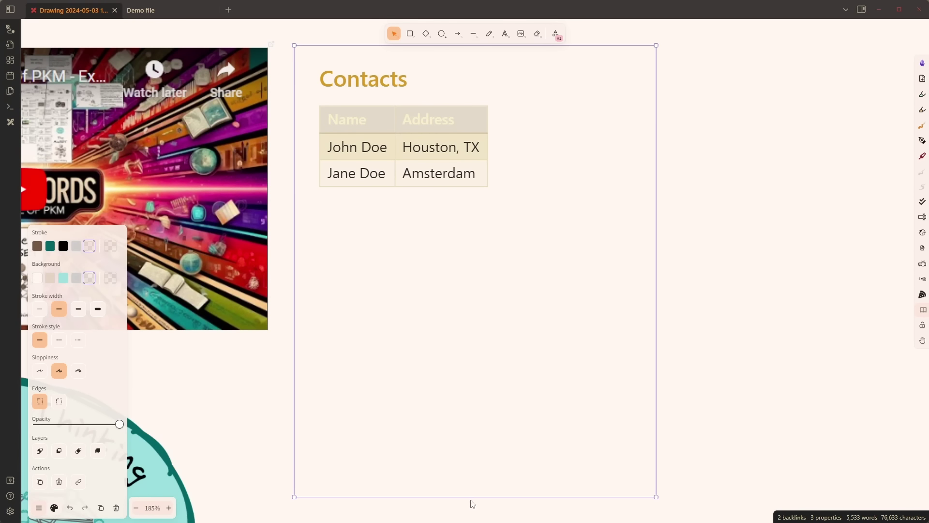
left_click_drag(471, 502, 543, 170)
left_click_drag(656, 120, 521, 120)
left_click(607, 149)
left_click_drag(607, 150, 492, 228)
left_click(324, 223)
Insert the vault file Porter's Five Forces.md to the right of the Contacts card and browse the embedded note.
right_click(437, 131)
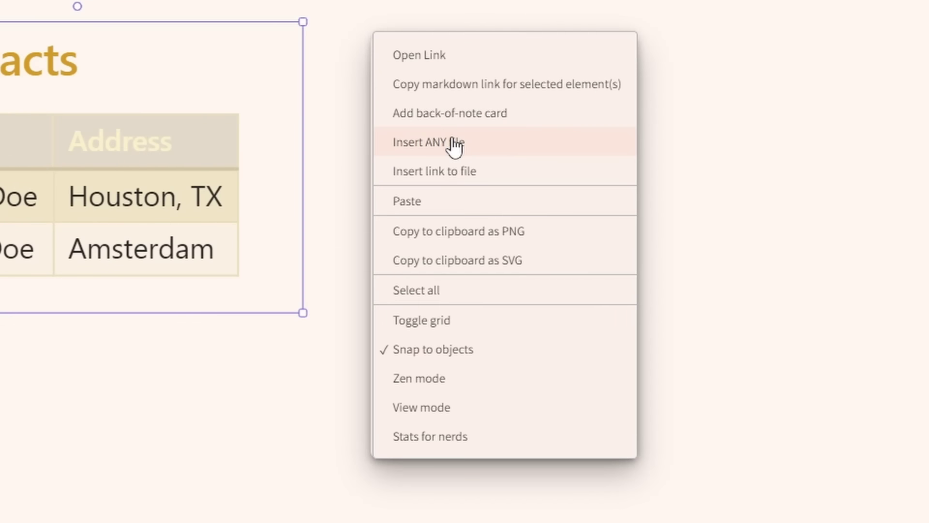
left_click(455, 145)
type("porters")
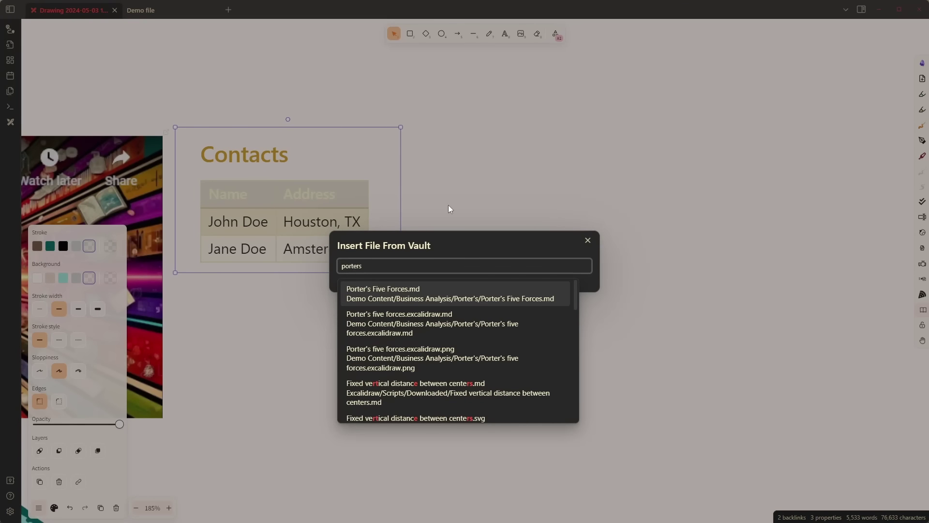
left_click(538, 335)
left_click(539, 335)
left_click_drag(724, 320, 726, 357)
scroll(199, 356, "down", 4)
left_click_drag(199, 357, 391, 267)
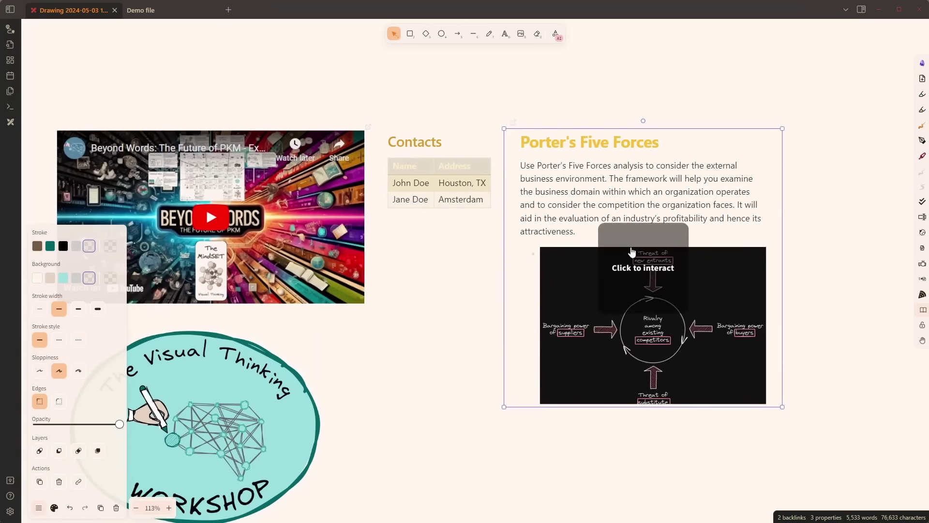
left_click(635, 252)
scroll(643, 241, "down", 7)
scroll(643, 242, "up", 7)
left_click(442, 359)
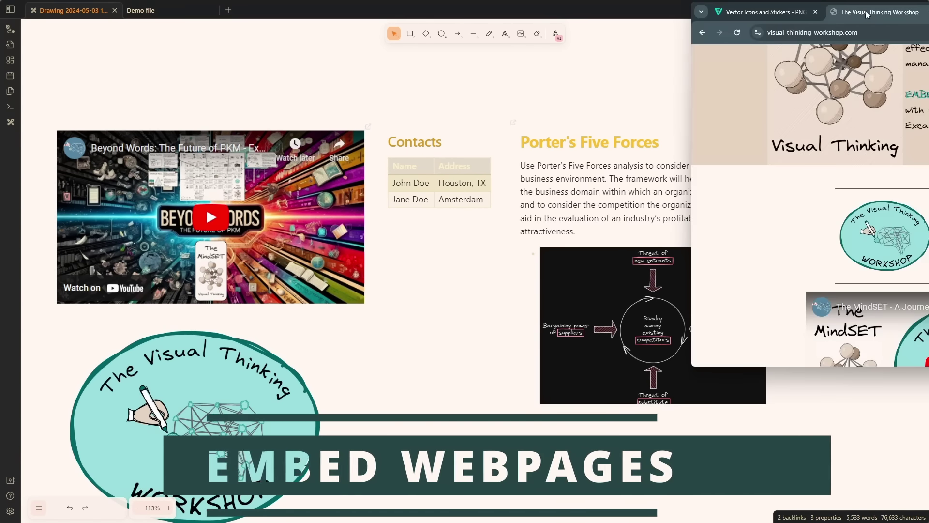
Embed the visual-thinking-workshop.com page from the browser as a live webpage on the canvas below the Porter's Five Forces note.
left_click_drag(757, 33, 477, 456)
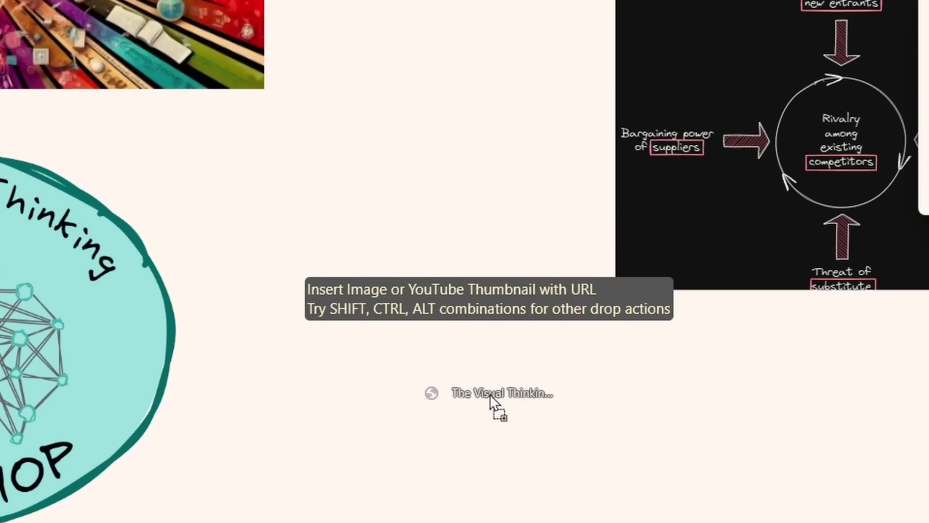
key("ctrl")
left_click_drag(490, 394, 492, 392)
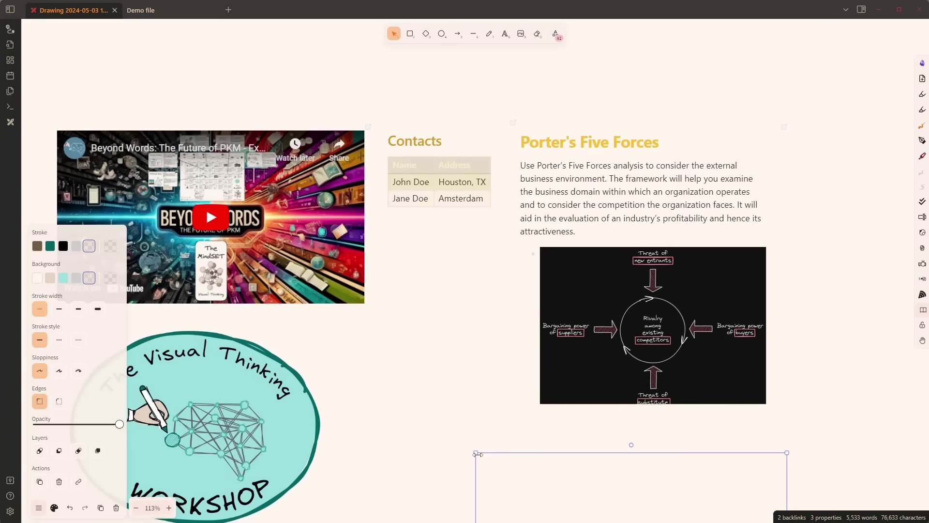
scroll(492, 392, "down", 1)
scroll(492, 392, "down", 2)
left_click_drag(755, 427, 674, 155)
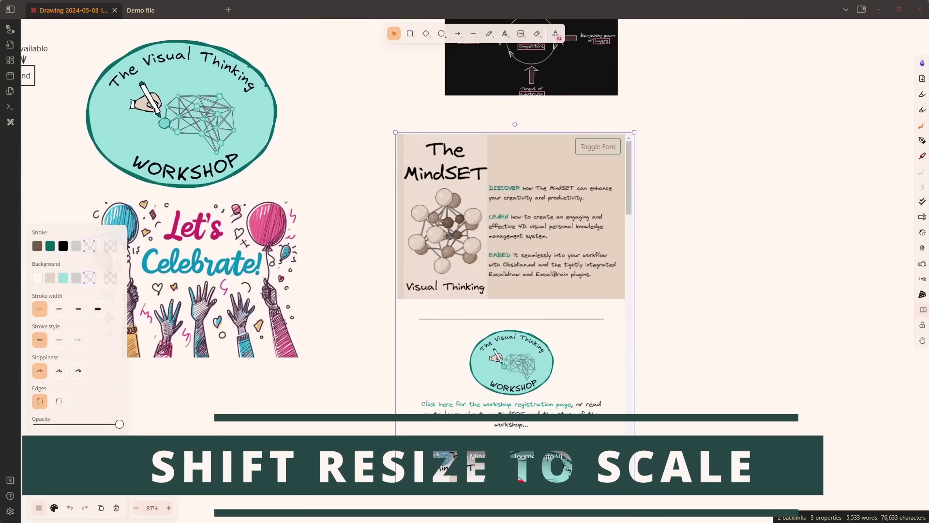
Scale the embedded webpage down to a thumbnail beside the Visual Thinking Workshop logo and zoom in to browse it.
left_click_drag(624, 464, 325, 118)
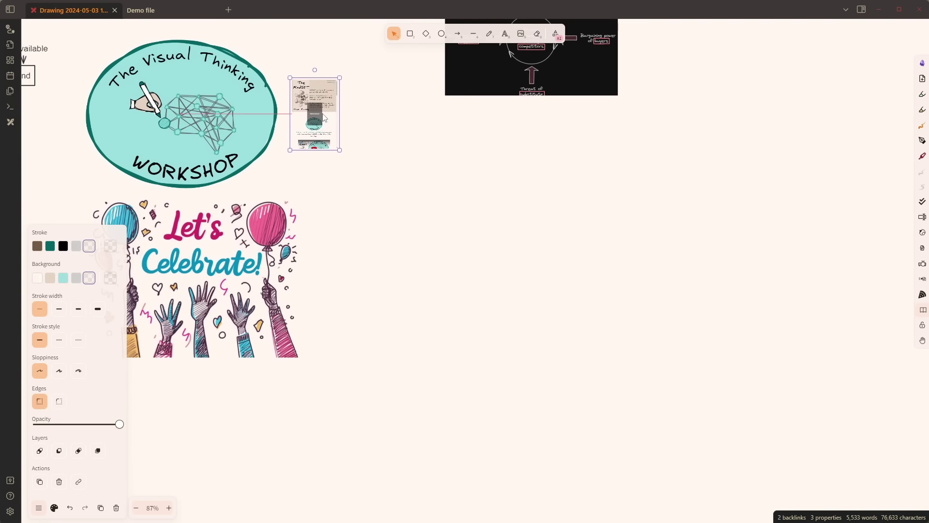
key("shift+2")
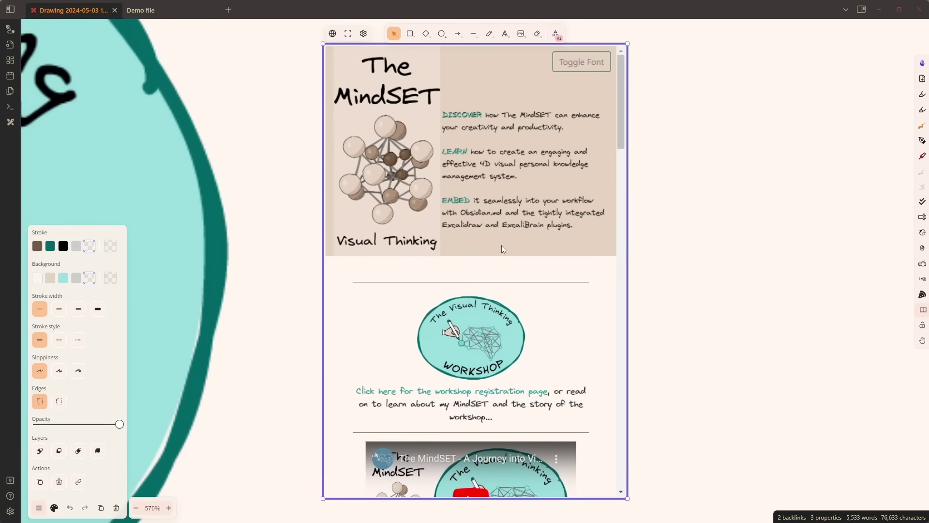
scroll(493, 273, "down", 5)
scroll(491, 269, "up", 5)
left_click(683, 271)
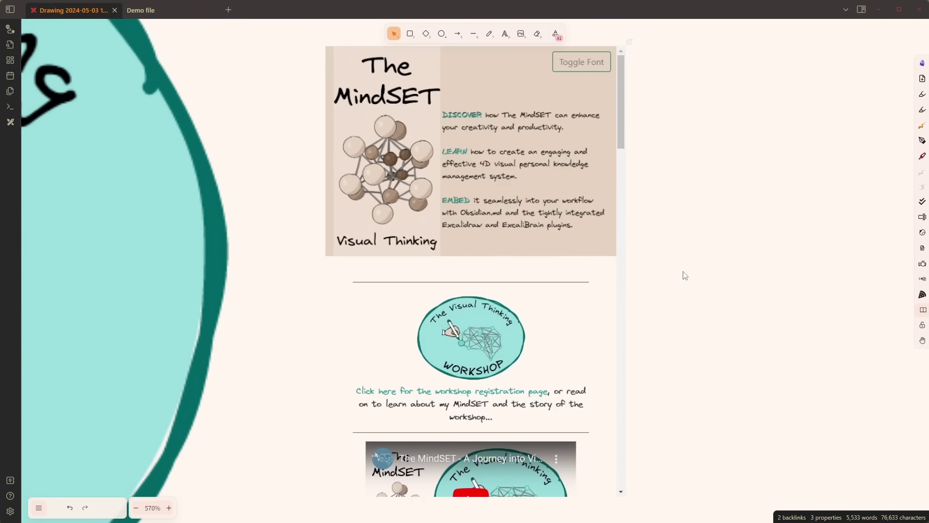
scroll(686, 275, "down", 10)
scroll(685, 275, "down", 4)
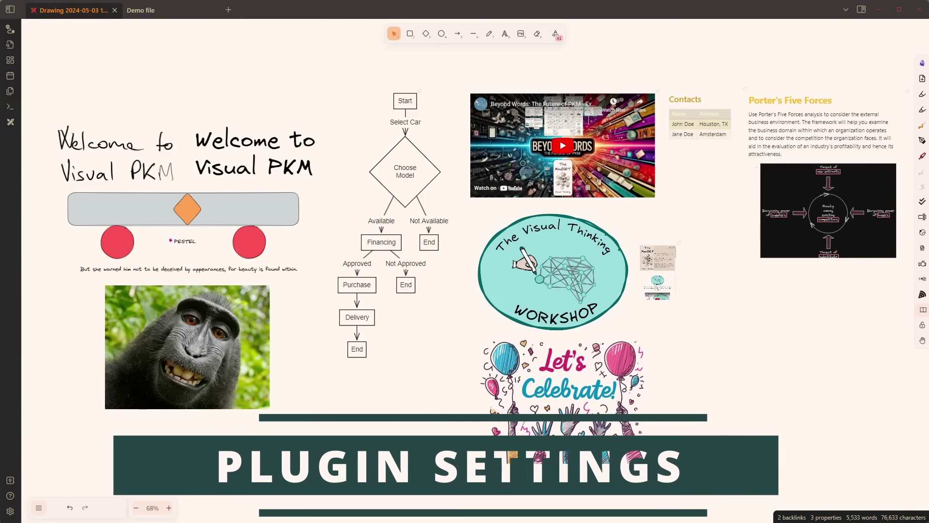
Examine the Excalidraw plugin settings, including the modifier-key combinations for link click behavior.
key("ctrl+comma")
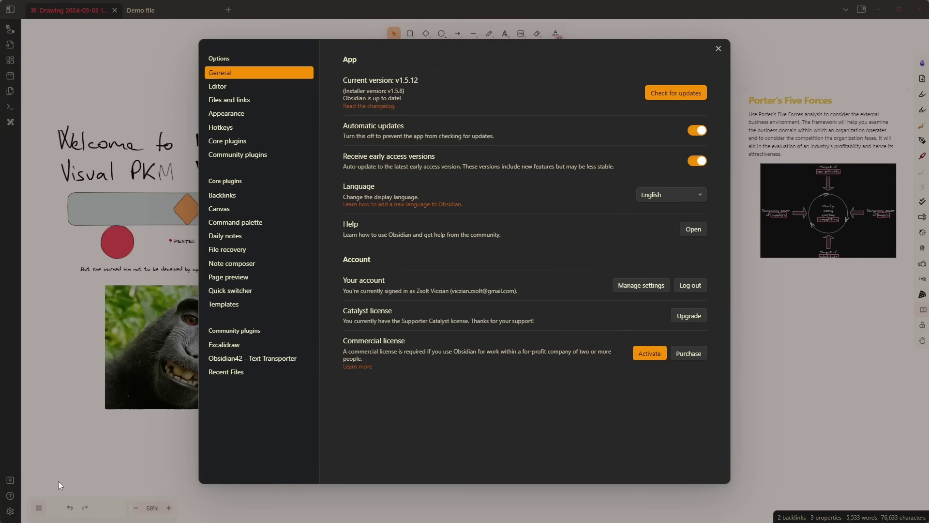
left_click(222, 345)
left_click(346, 285)
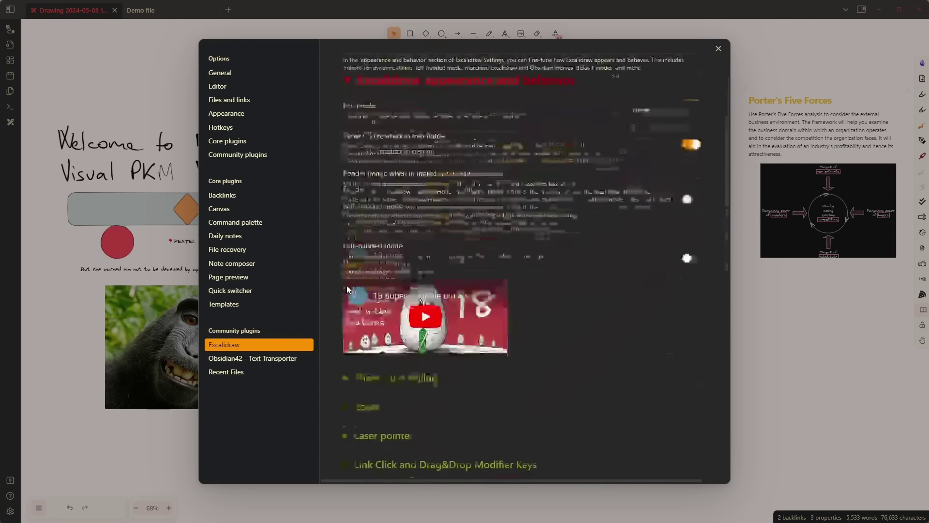
scroll(351, 321, "down", 3)
left_click(349, 327)
scroll(348, 327, "down", 4)
left_click(345, 333)
scroll(346, 327, "down", 3)
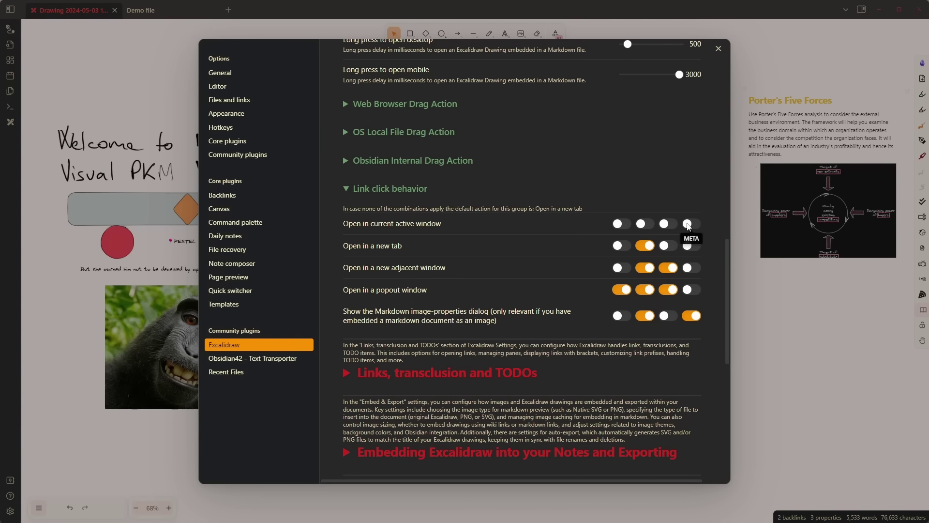
Check the Excalidraw template file or folder setting in the Basic section and close the settings.
scroll(444, 260, "up", 15)
left_click(347, 121)
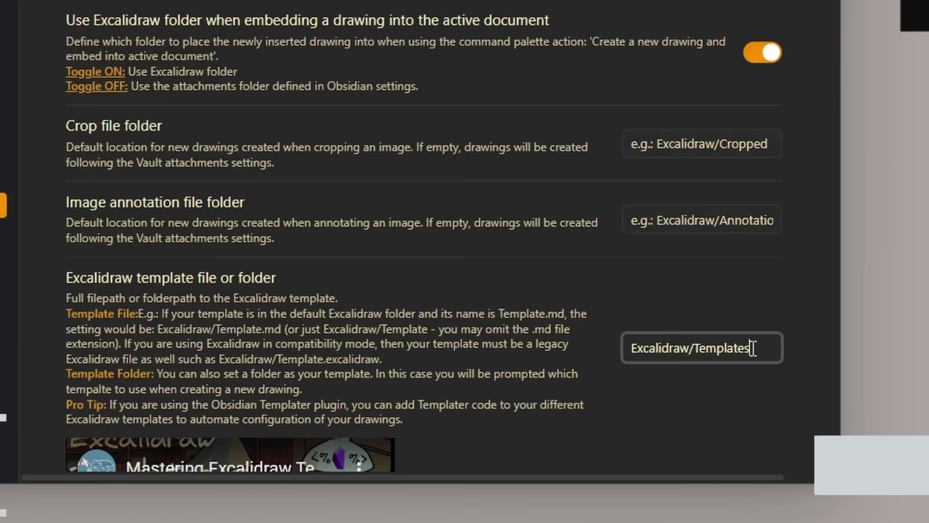
left_click_drag(685, 415, 618, 411)
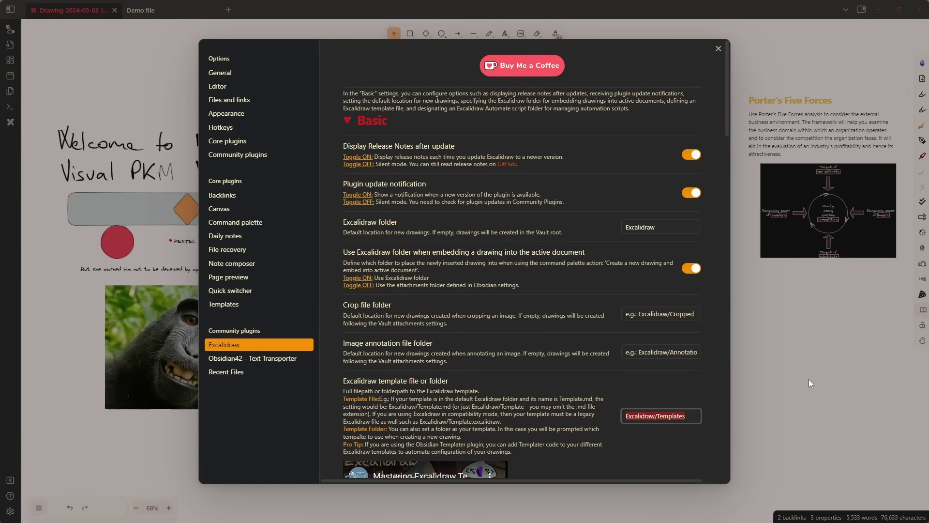
left_click(811, 383)
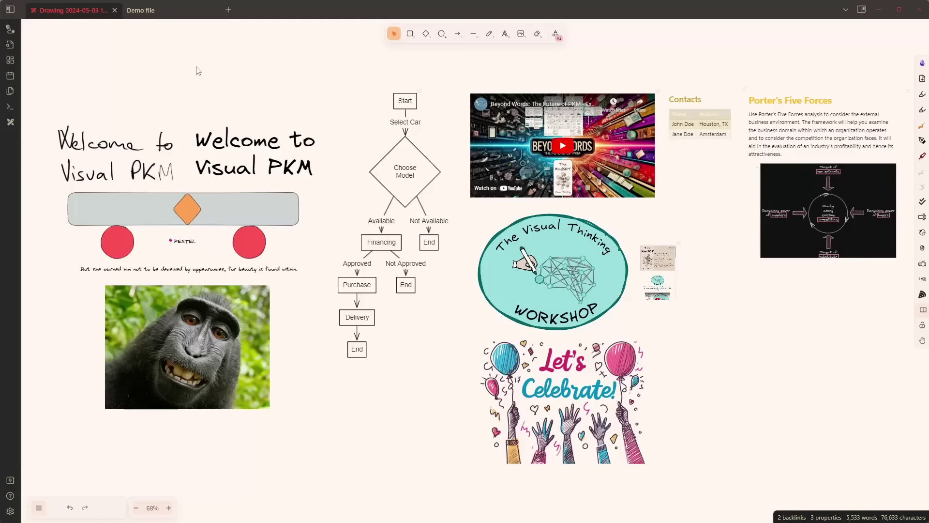
Show the vault's file list, expand the Excalidraw folder and make a copy of Template in its Templates folder.
left_click(10, 9)
left_click(32, 10)
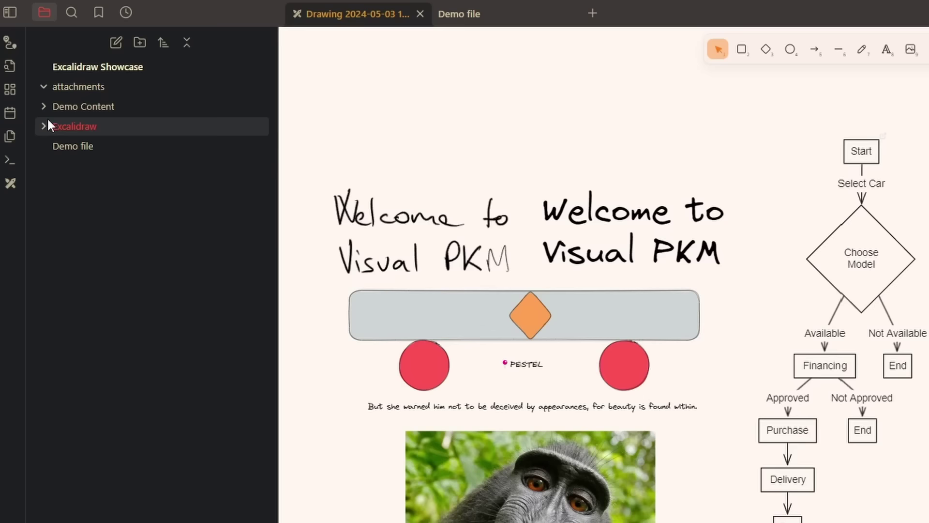
left_click(47, 121)
right_click(89, 177)
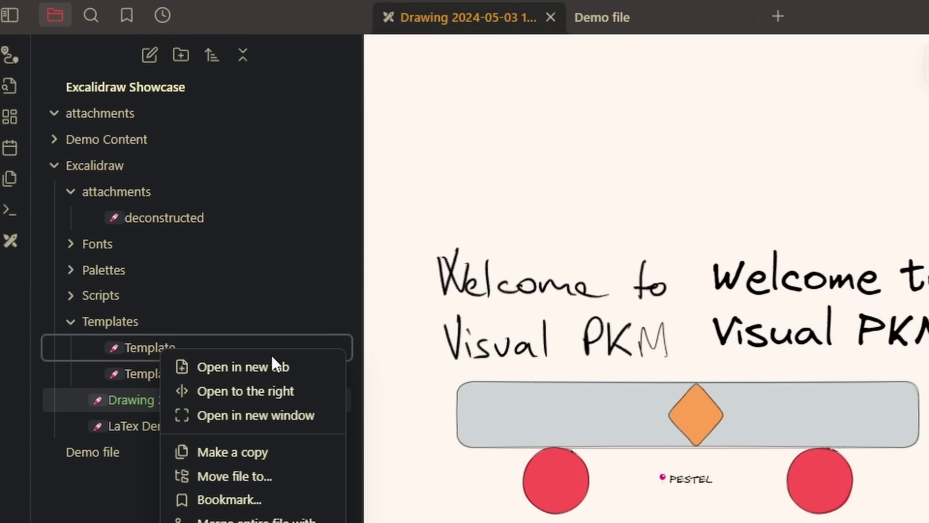
left_click(269, 448)
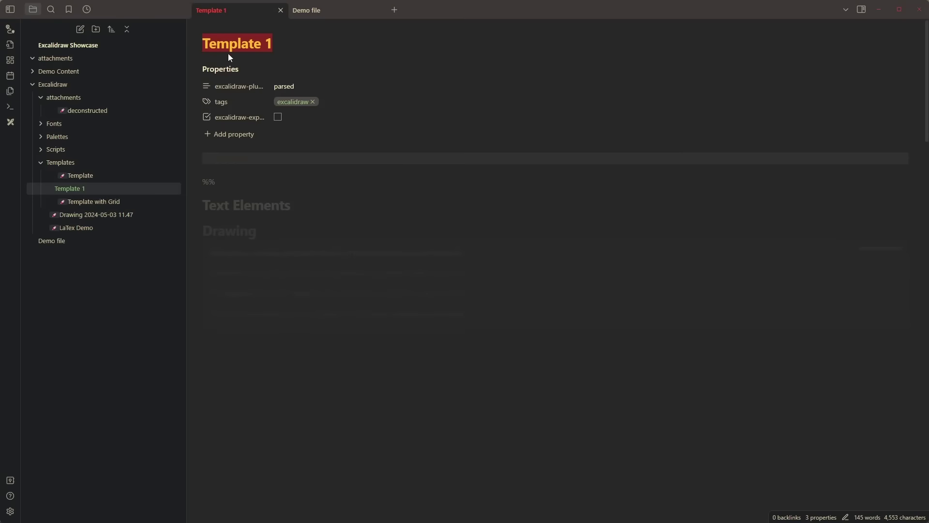
Rename the template copy as Professional Template and switch it back to the Excalidraw drawing view.
type("Professional")
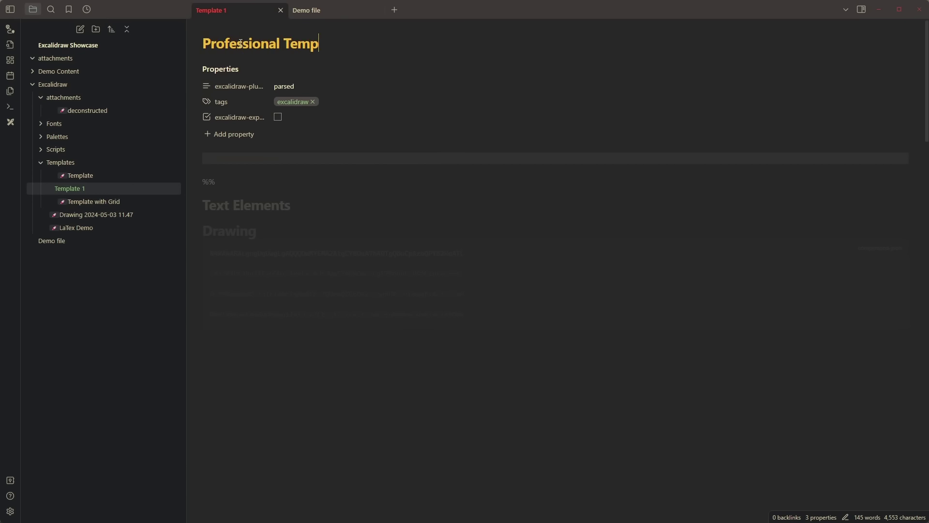
right_click(204, 13)
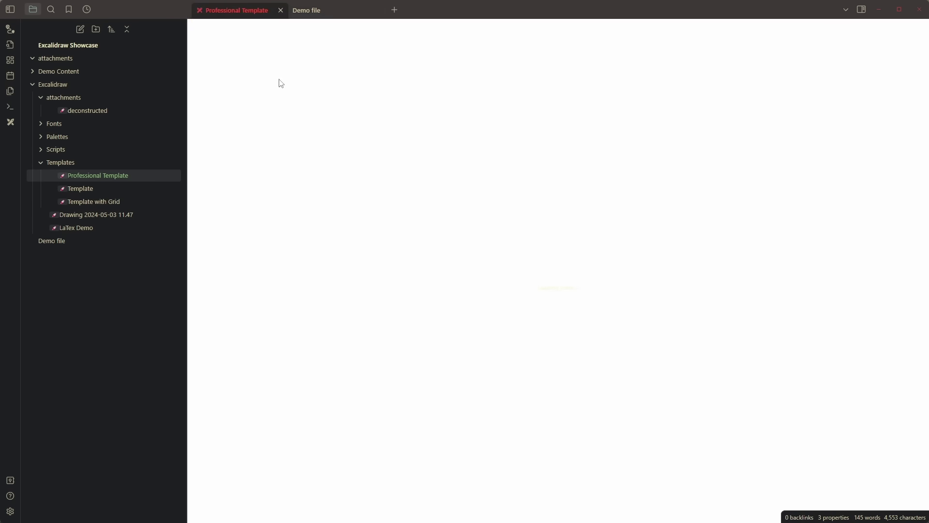
left_click(278, 78)
Set the template's default shape style to the smoothest sloppiness and the second-thinnest stroke width.
left_click(220, 508)
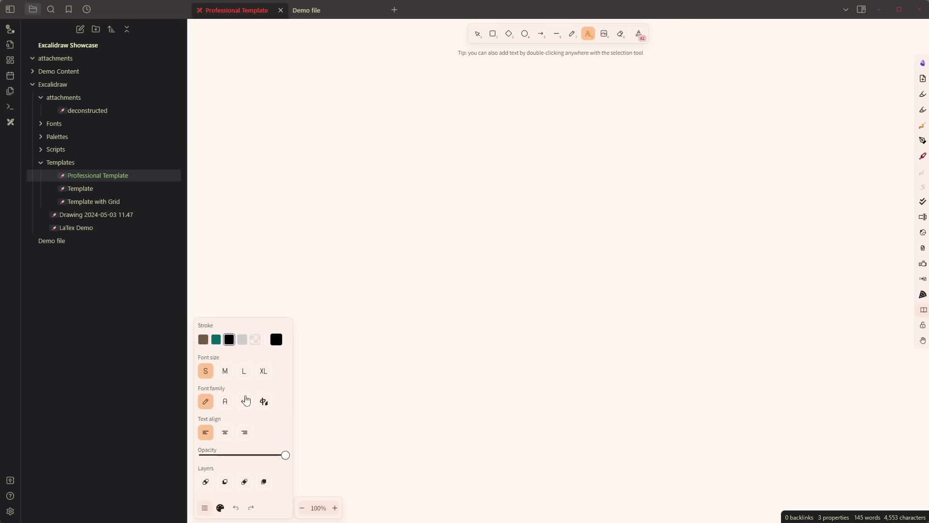
left_click(523, 37)
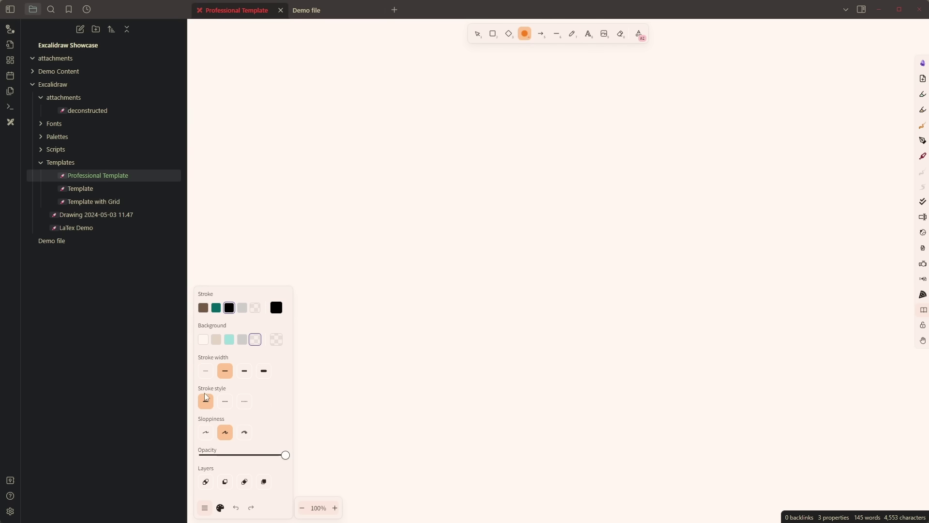
left_click(206, 432)
left_click(225, 371)
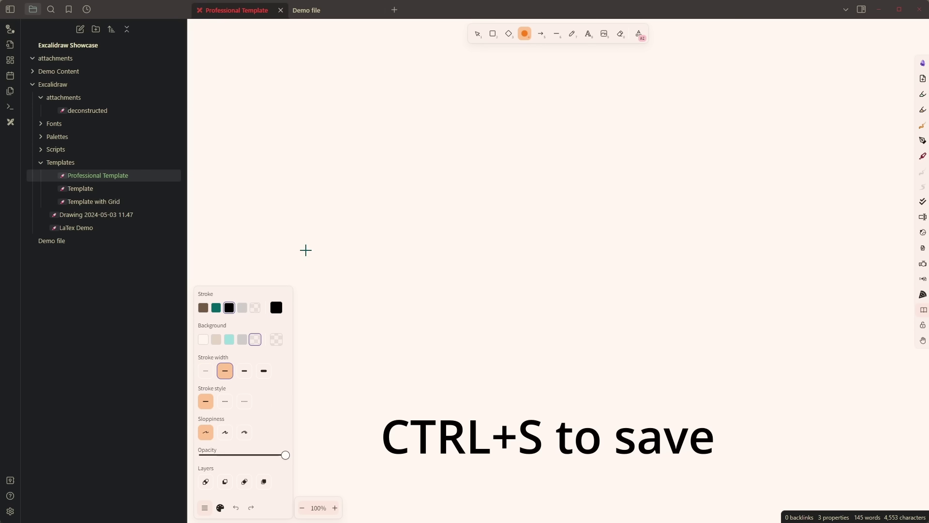
Save the Professional Template drawing and turn on its canvas grid.
key("ctrl+s")
right_click(484, 96)
left_click(525, 183)
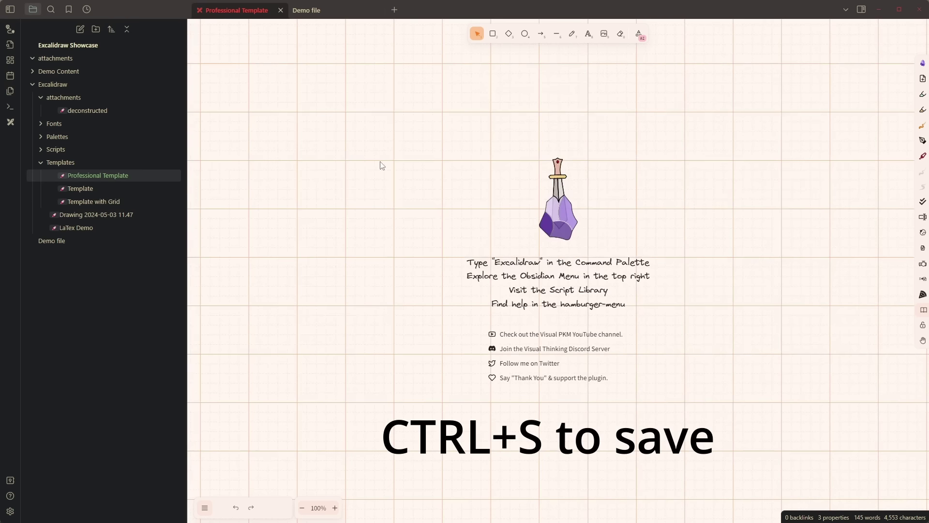
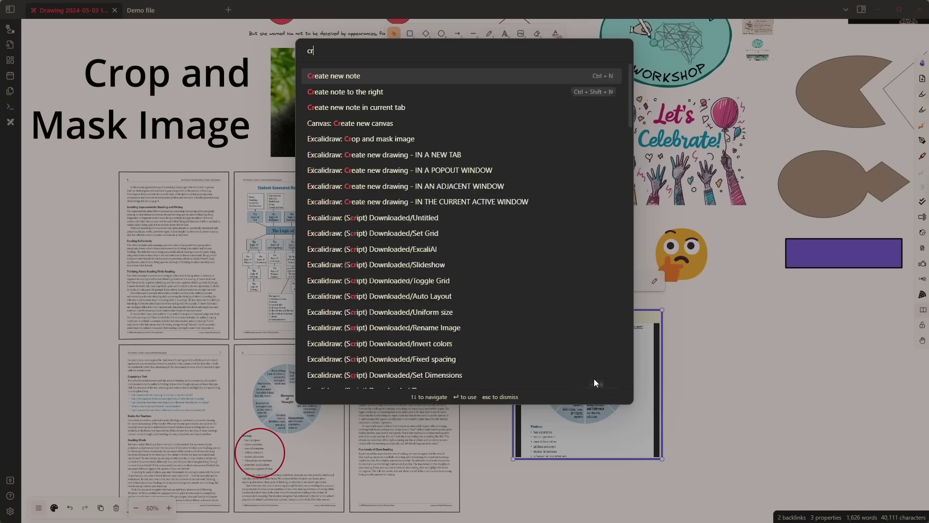
Run Crop and mask image on the embedded PDF page and tighten the crop frame around the Elements of Thought circle.
key("Return")
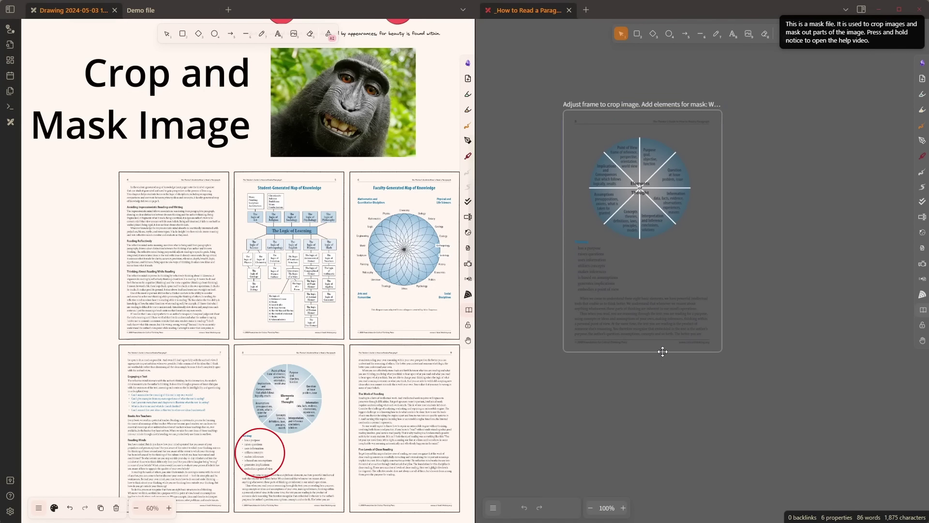
left_click_drag(642, 352, 641, 243)
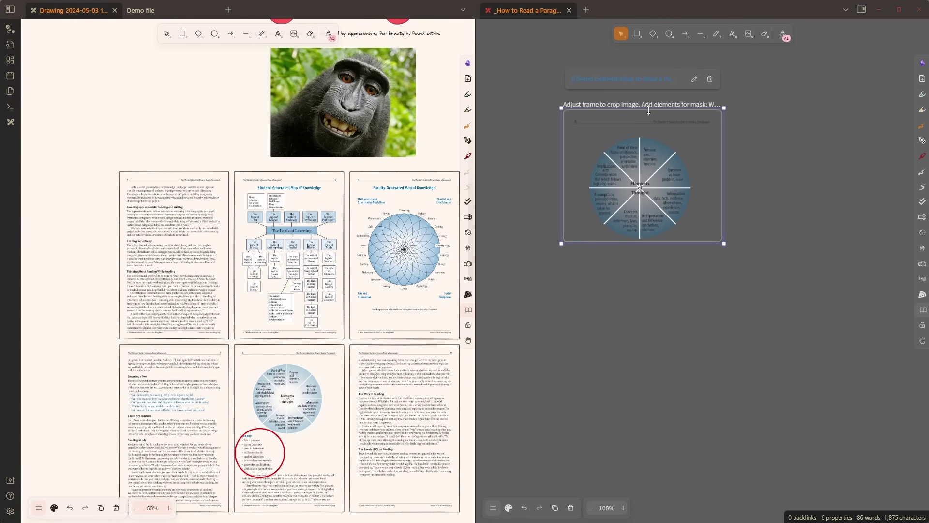
left_click_drag(649, 110, 647, 134)
left_click_drag(562, 183, 584, 184)
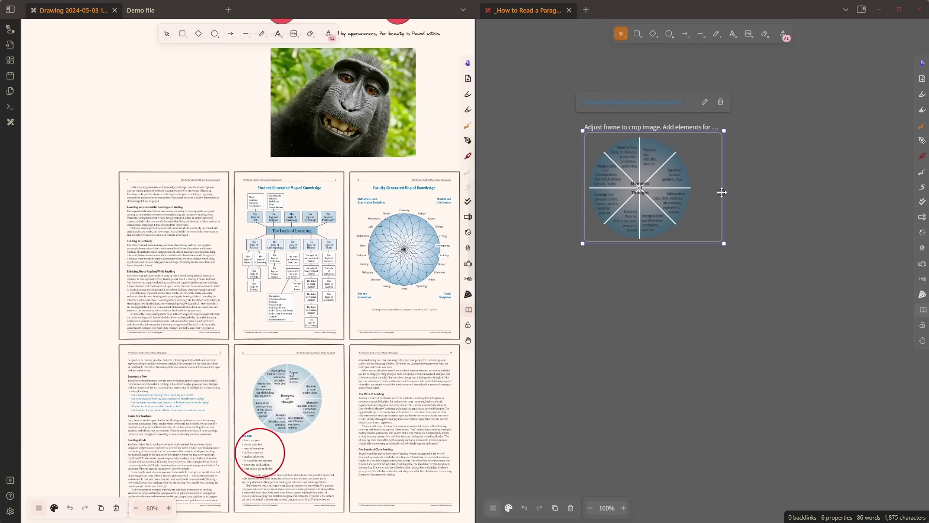
left_click_drag(721, 193, 697, 192)
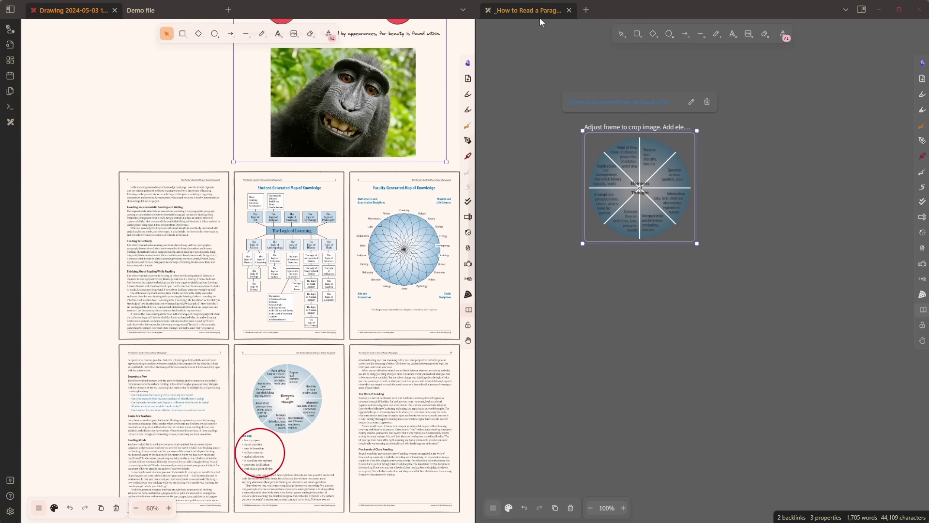
Close the mask file and position the cropped Elements of Thought circle beside the PDF embed in the drawing.
left_click(570, 10)
left_click_drag(771, 407, 777, 409)
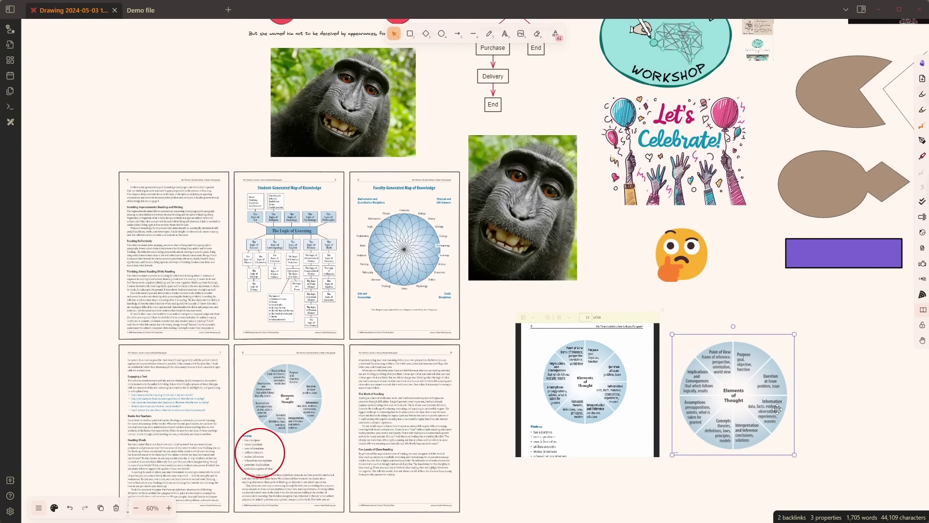
left_click(652, 360)
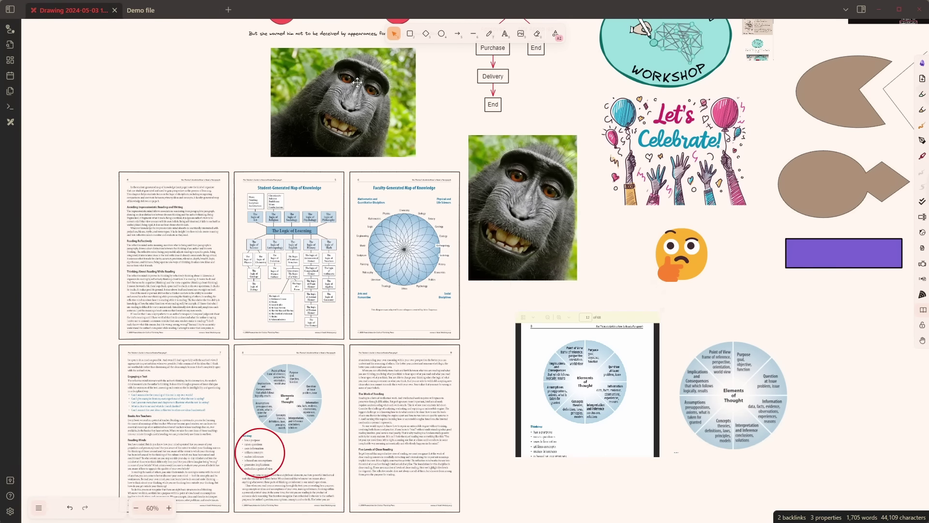
Embed page 7 of How to Read a Paragraph.pdf below the flowchart in Demo file.
left_click(141, 10)
scroll(339, 291, "down", 5)
left_click(180, 440)
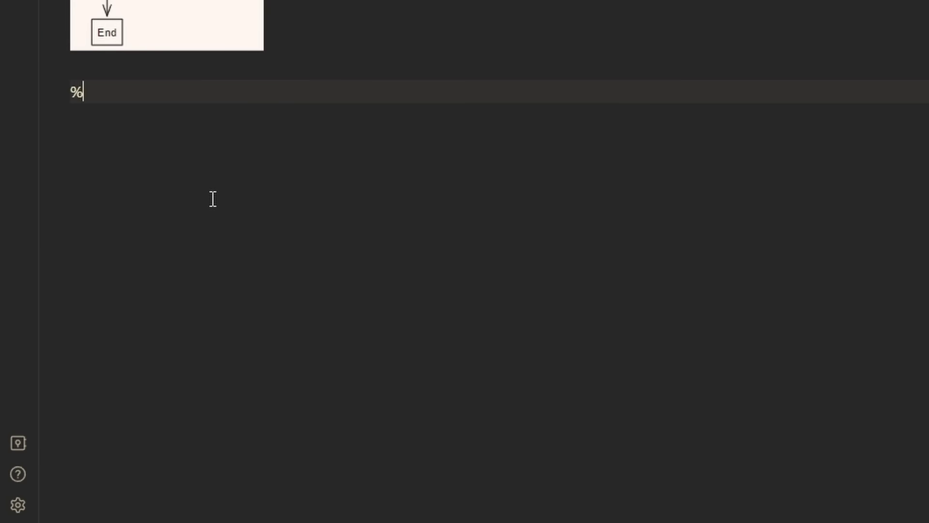
type("!")
type("[[How to Read a Paragraph.pdf]]")
key("Left")
key("Left")
type("#page=")
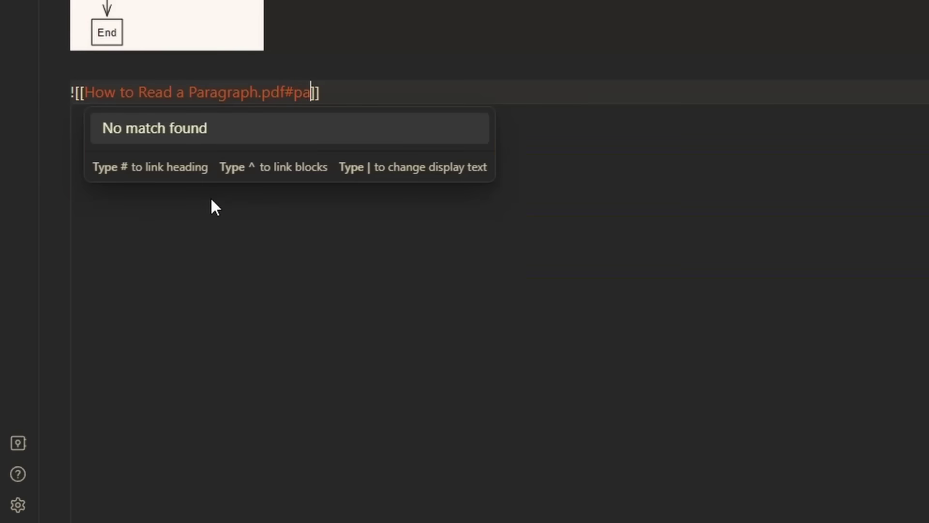
type("7")
left_click(420, 98)
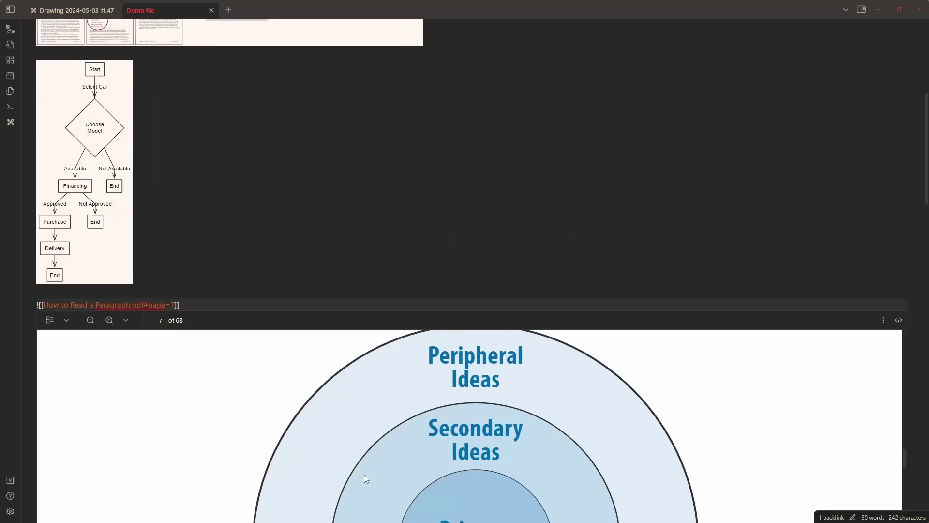
Run the Crop and mask image command on the PDF page embedded in Demo file.
scroll(235, 346, "down", 5)
scroll(489, 212, "up", 4)
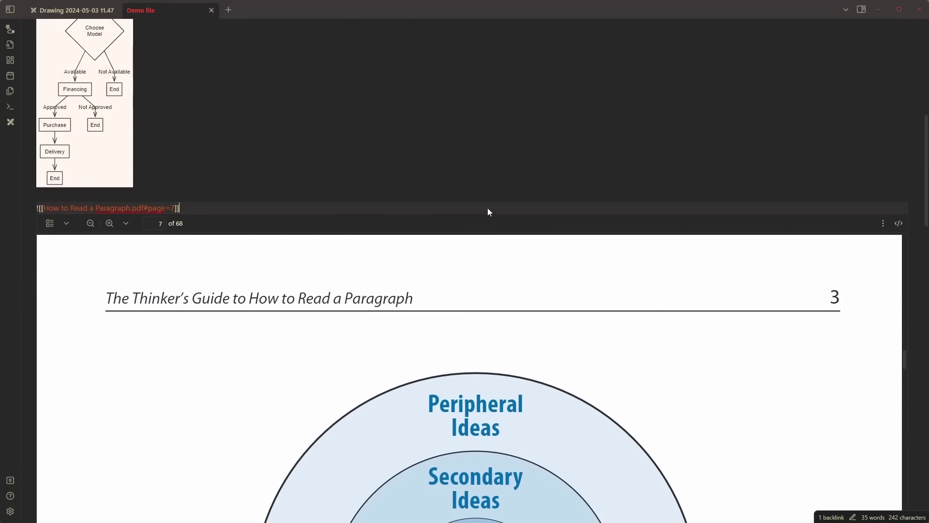
key("ctrl+p")
type("mask")
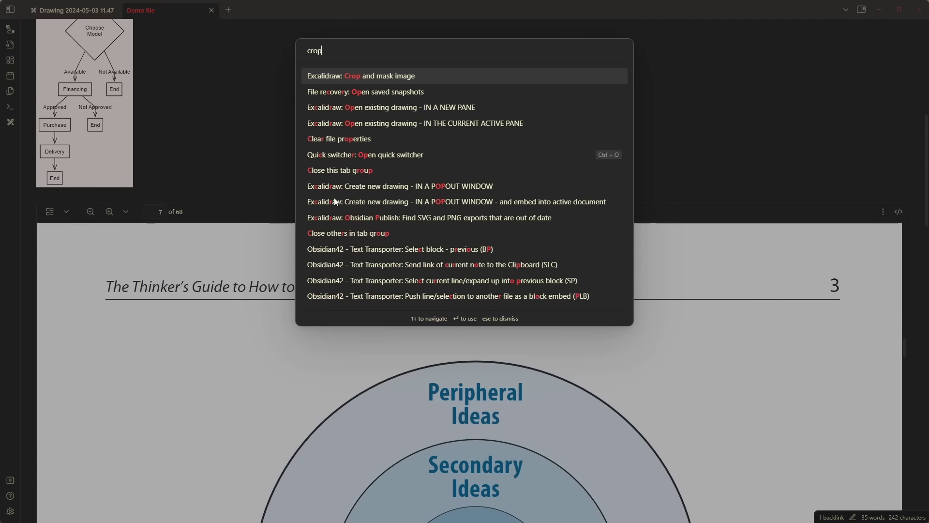
key("Return")
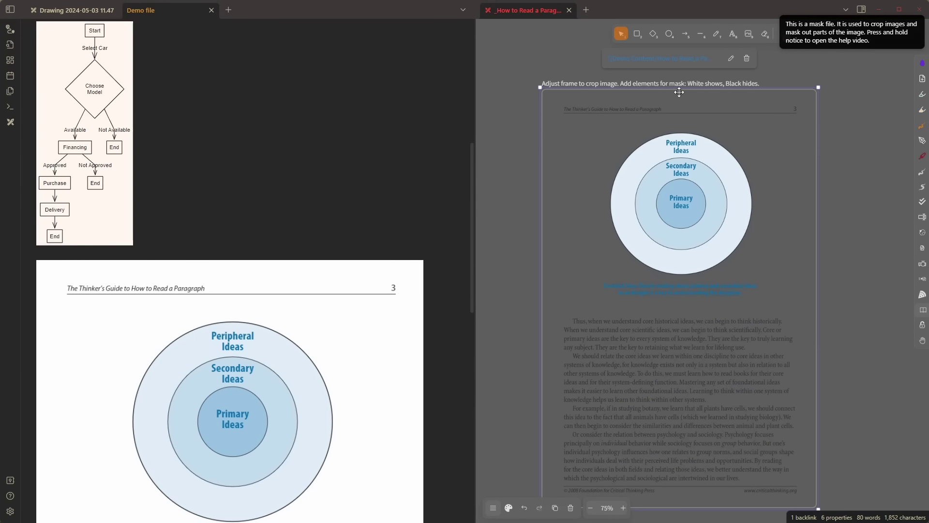
Shrink the crop frame to the concentric Peripheral, Secondary and Primary Ideas circles and close the mask file.
left_click_drag(679, 88, 680, 123)
left_click_drag(818, 363, 764, 344)
left_click_drag(540, 299, 605, 300)
left_click_drag(691, 510, 660, 280)
left_click(572, 14)
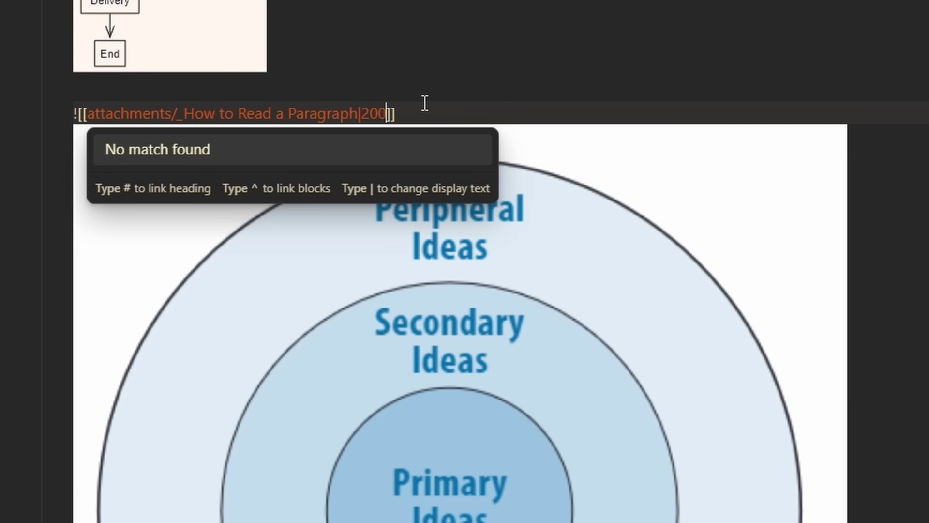
Set the width of the cropped image embed in Demo file to 200.
key("Escape")
key("Down")
key("Up")
key("Down")
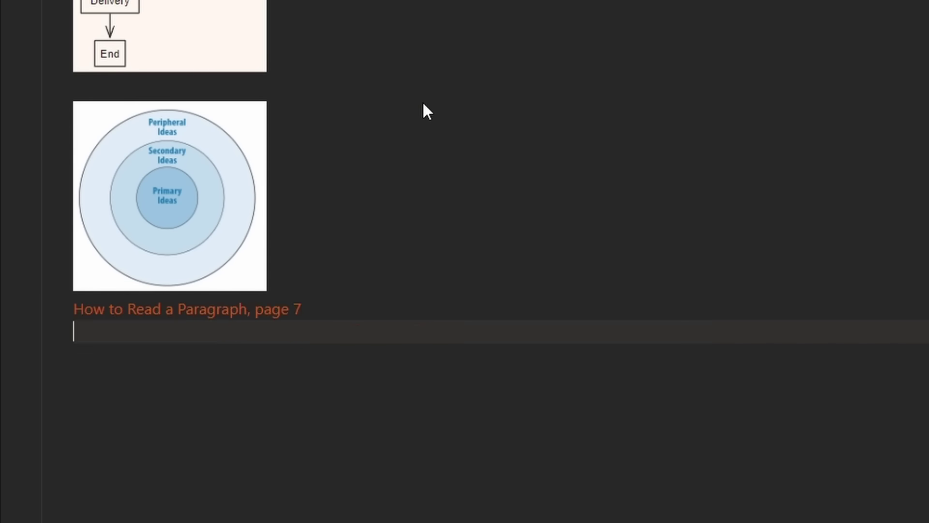
Open the source PDF from the cropped image's embed through the second order link How to Read a Paragraph.
key("Up")
key("alt+Return")
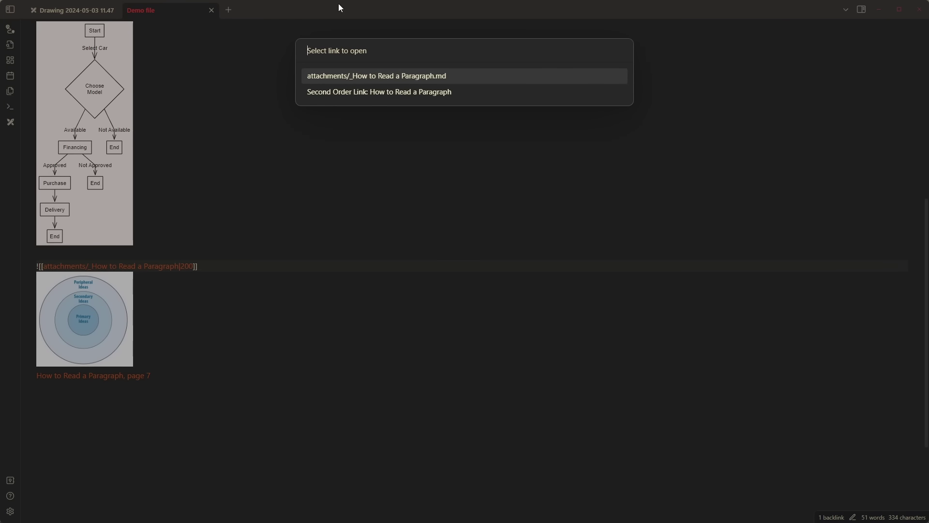
left_click(386, 94)
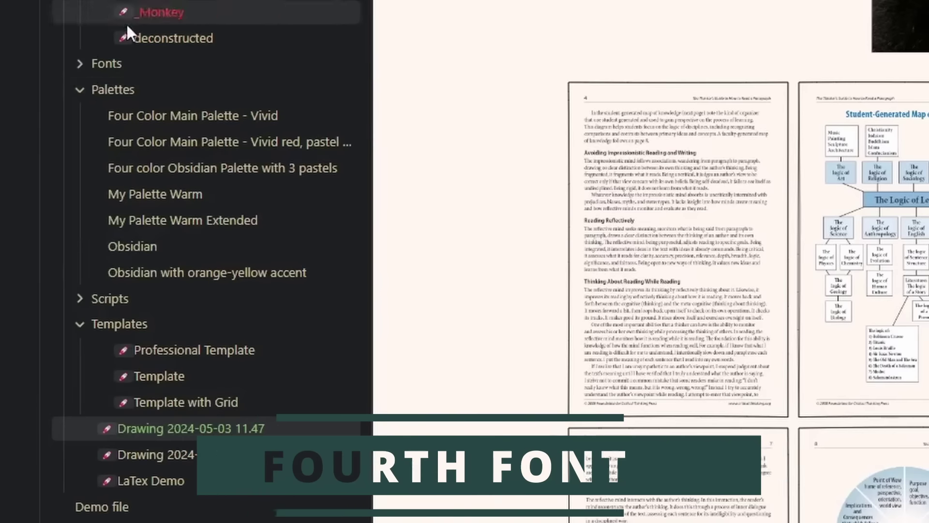
Look through the font files in the vault's Excalidraw Fonts folder and collapse it again.
left_click(83, 66)
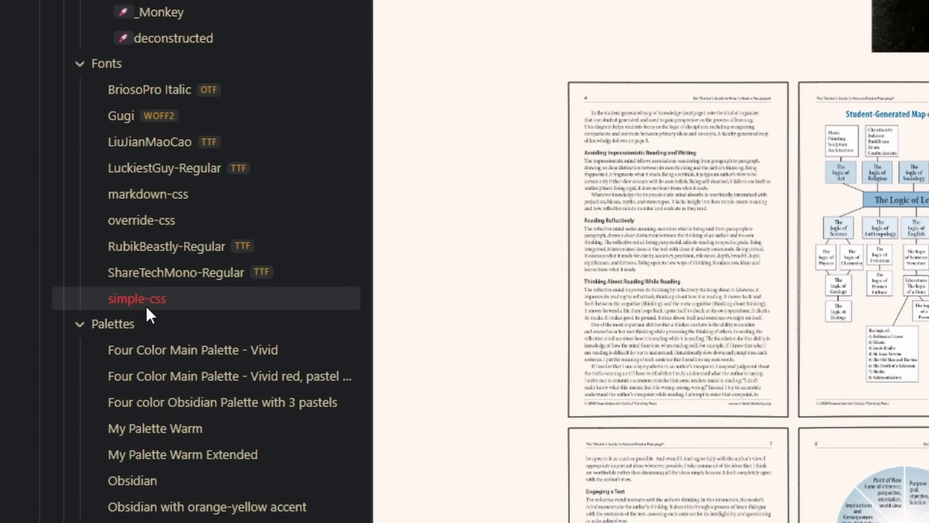
left_click(78, 63)
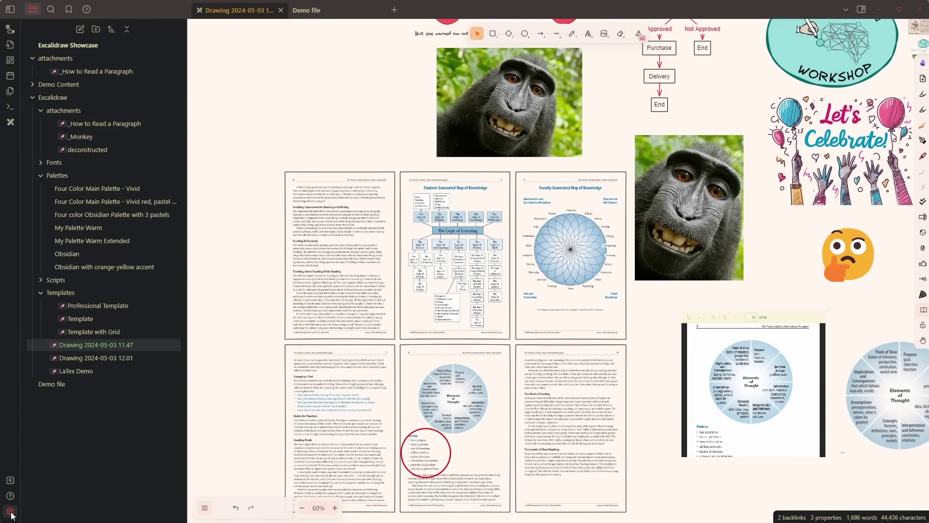
Select Gugi.woff2 as the fourth font file in the Excalidraw plugin settings and close them.
left_click(10, 512)
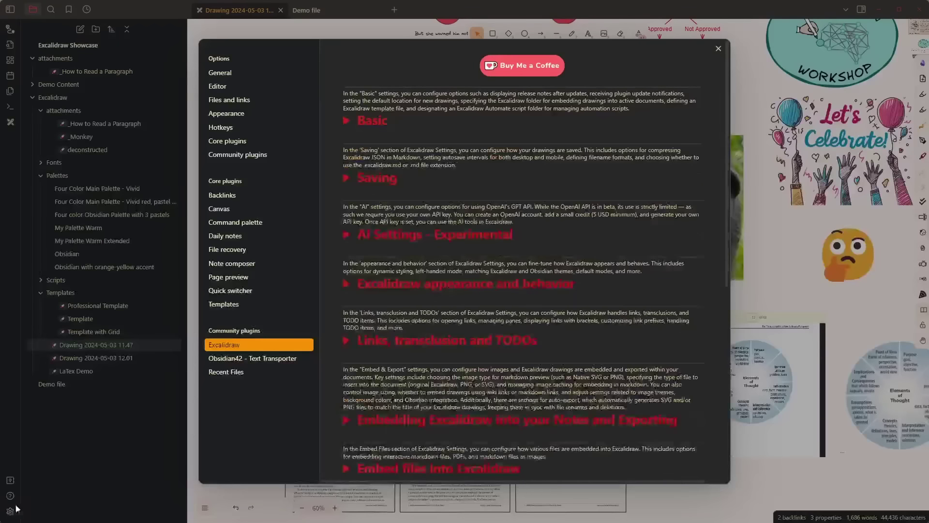
scroll(526, 292, "down", 9)
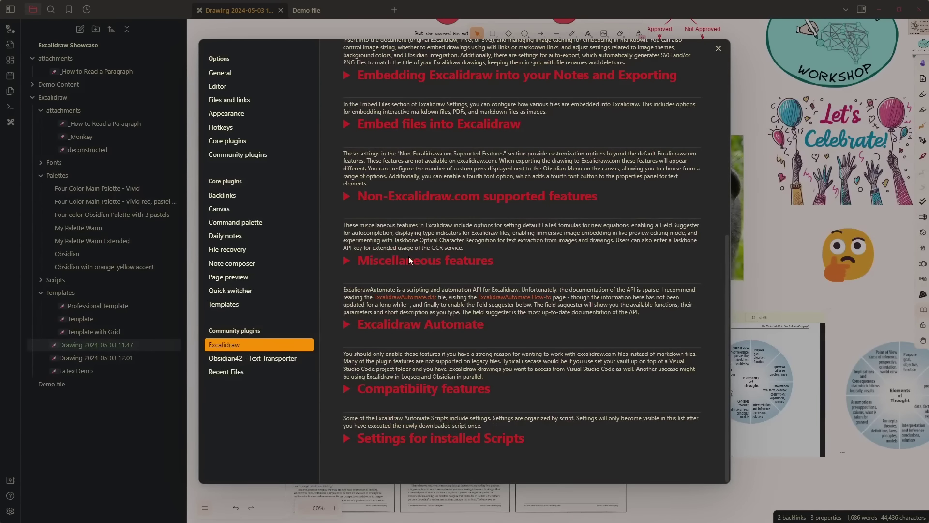
left_click(348, 196)
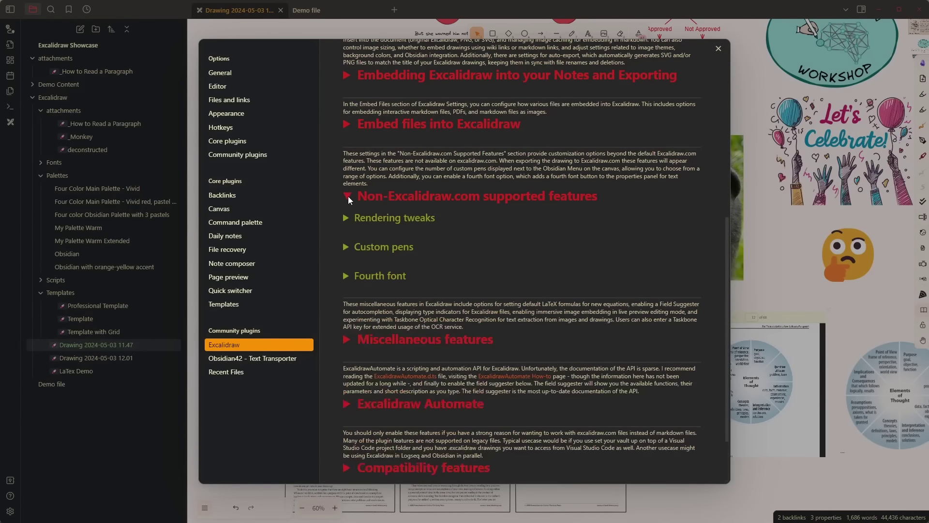
left_click(346, 276)
scroll(443, 281, "down", 3)
left_click(671, 300)
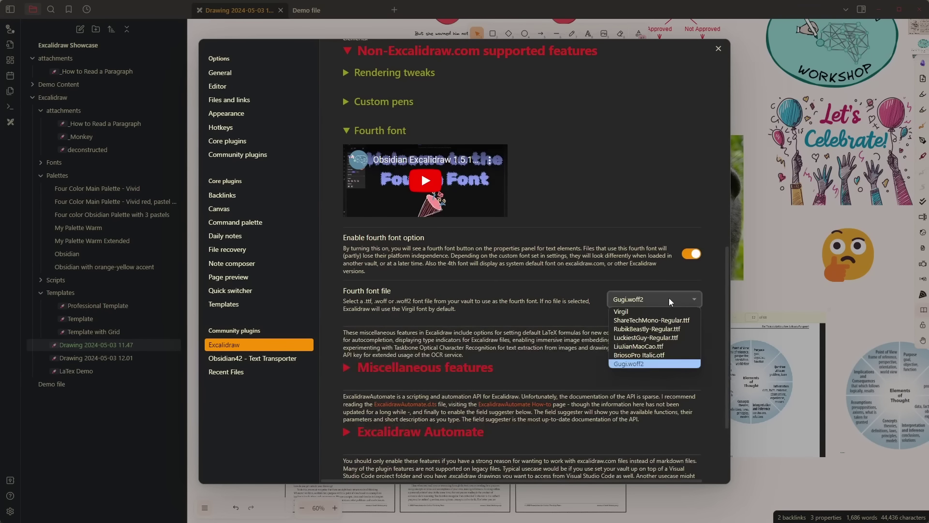
left_click(665, 364)
key("Escape")
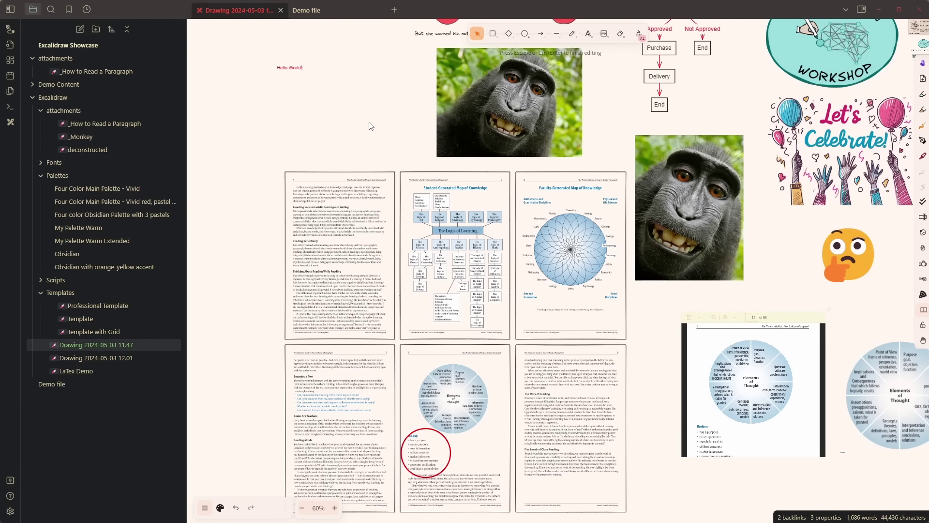
Enlarge the Hello World! text beside the monkey photo and style it with the fourth font in black.
key("Escape")
mouse_move(323, 83)
left_mouse_down()
mouse_move(437, 108)
mouse_move(422, 111)
left_mouse_up()
left_click(220, 508)
left_click(245, 371)
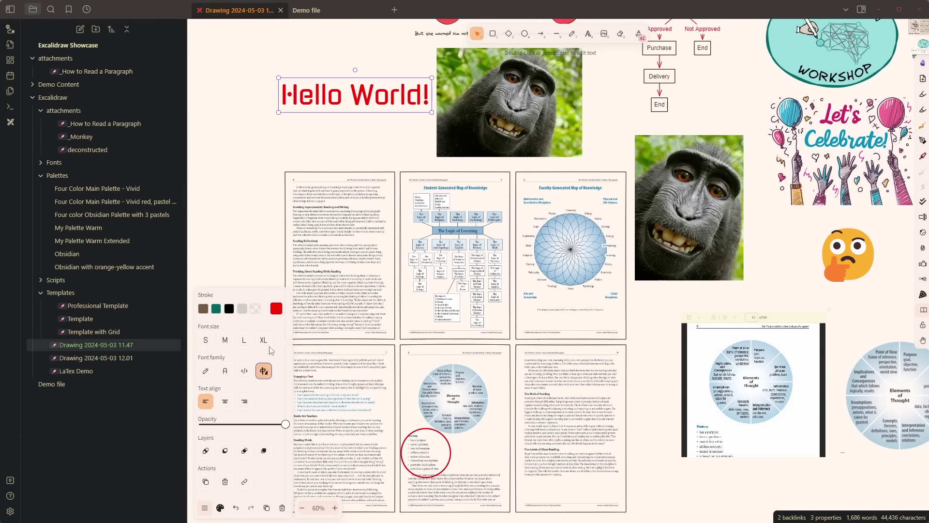
left_click(229, 309)
left_click(238, 189)
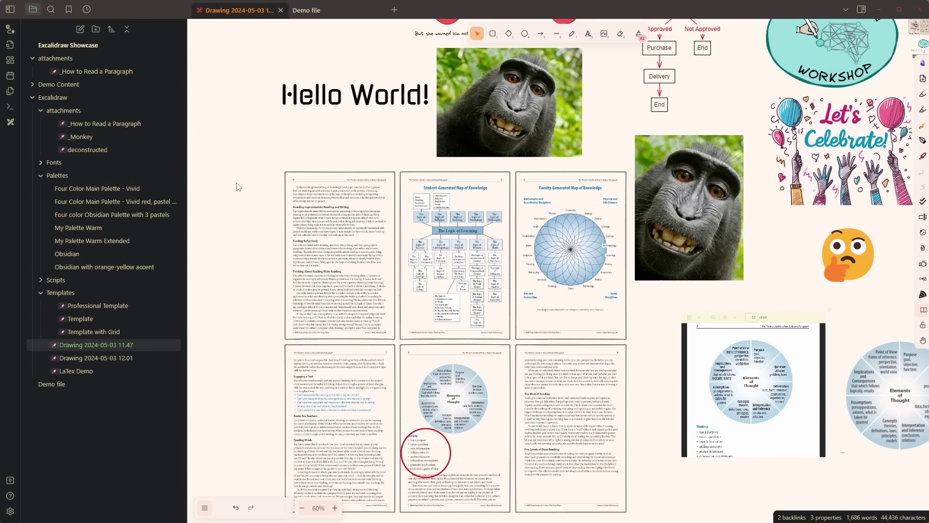
Check the Custom pens settings under Non-Excalidraw.com supported features and close the settings.
left_click(10, 513)
scroll(373, 313, "down", 5)
left_click(348, 196)
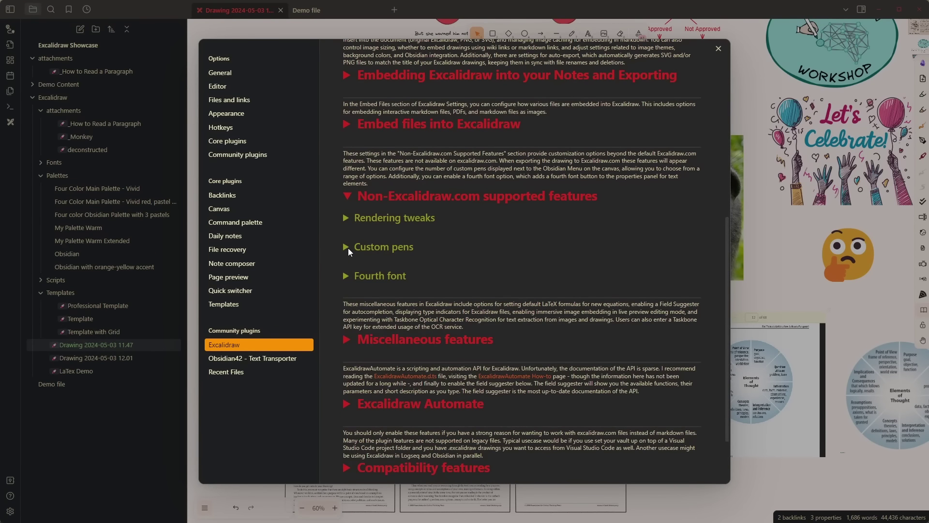
left_click(347, 247)
left_click(688, 364)
left_click(764, 286)
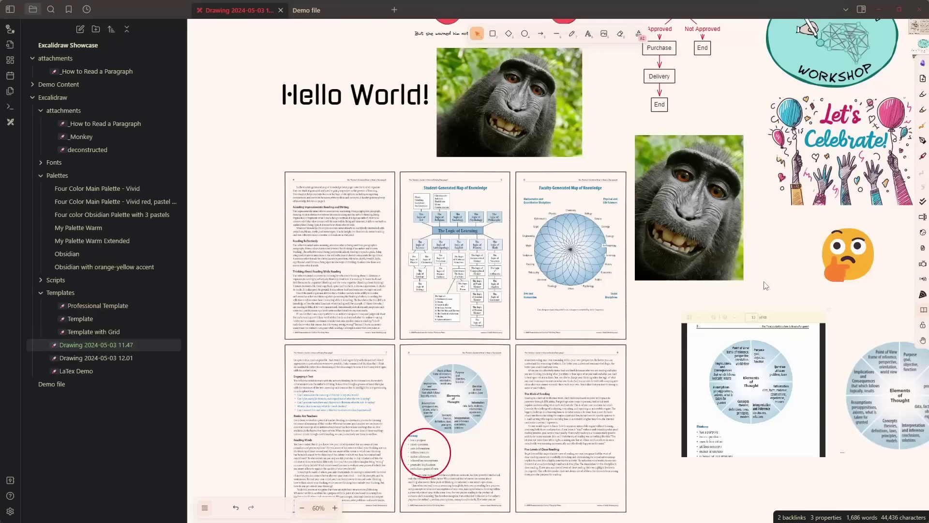
Draw a tapered orange stroke under Hello World! and highlight The Work of Reading in orange and Elements of Thought in turquoise using custom pens.
left_click(922, 140)
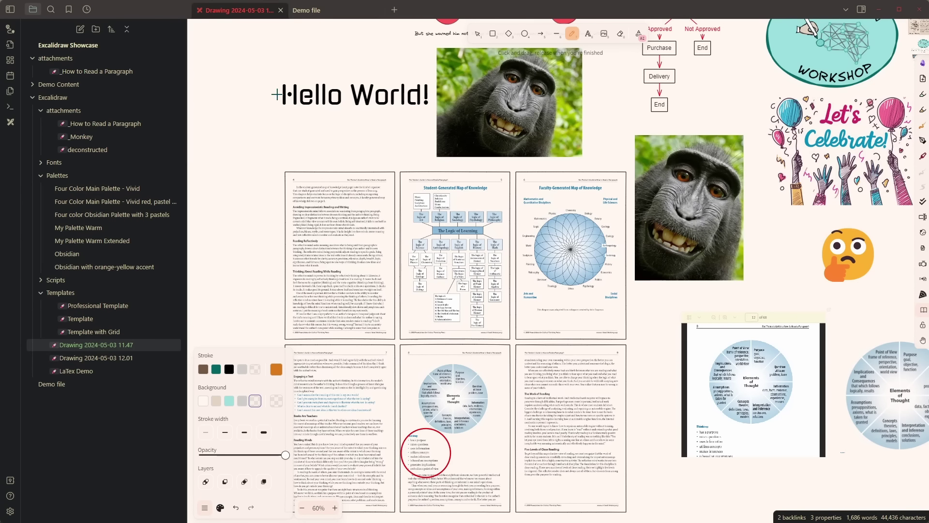
mouse_move(277, 95)
left_mouse_down()
mouse_move(336, 141)
mouse_move(428, 132)
left_mouse_up()
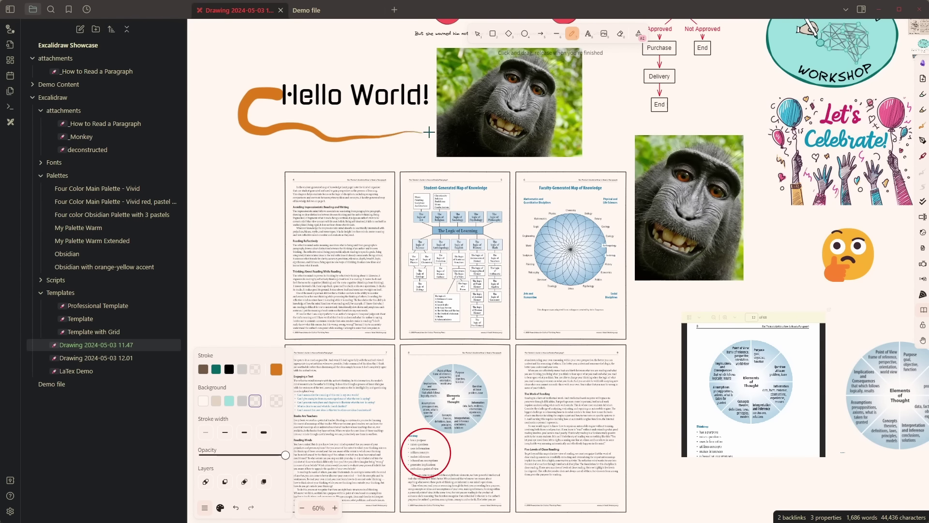
left_click(923, 111)
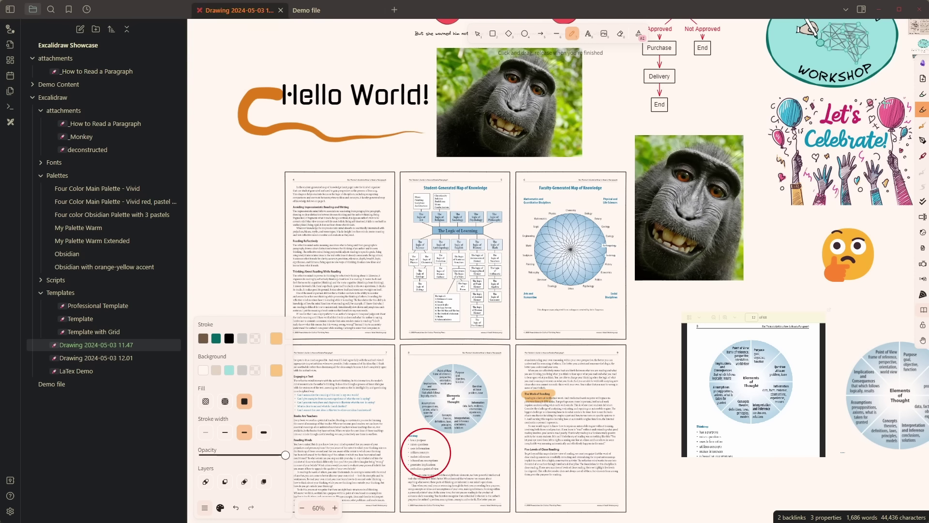
left_click(922, 94)
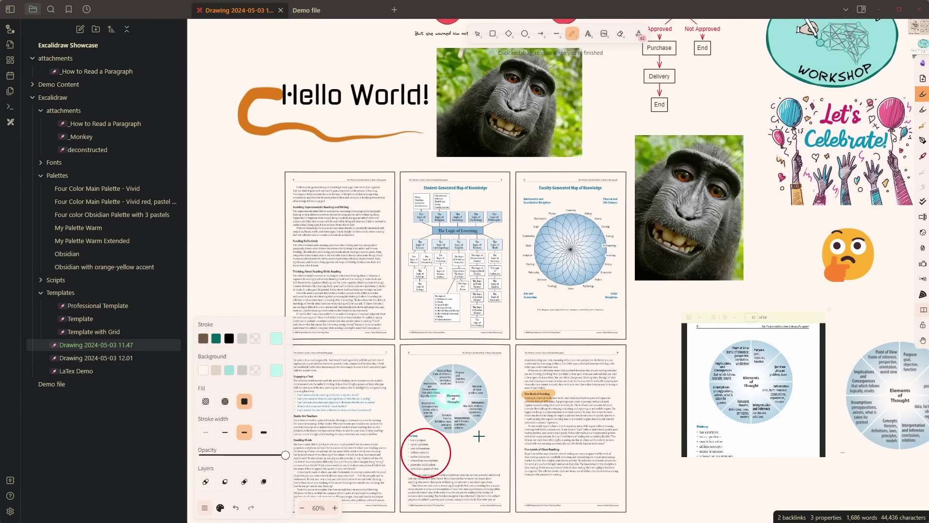
left_click(477, 33)
scroll(532, 411, "up", 5, "ctrl")
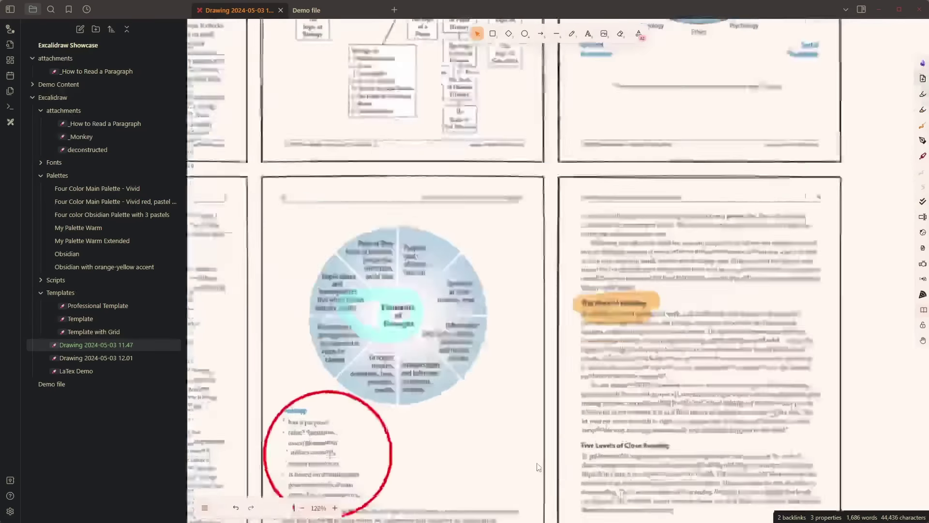
scroll(445, 409, "down", 4, "ctrl")
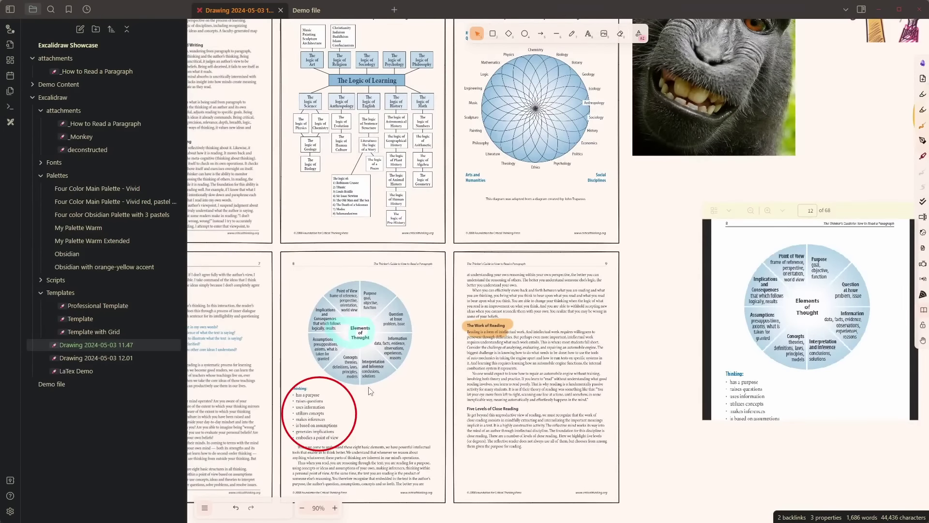
scroll(371, 391, "down", 2, "ctrl")
Open the LaTex Demo drawing in a new tab and hide the file sidebar.
left_click(396, 11)
key("ctrl+o")
type("l")
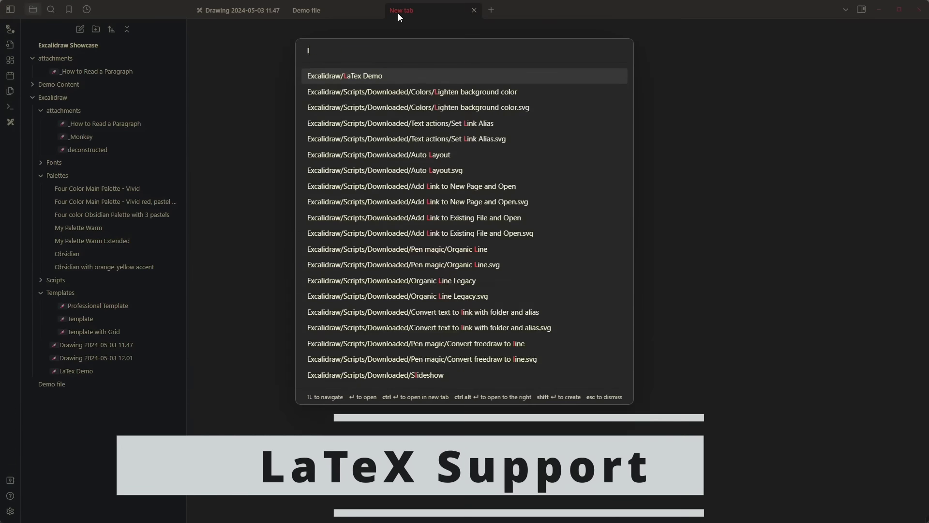
key("Return")
left_click(10, 9)
Copy the red integral equation from LaTex Demo into Drawing 2024-05-03 11.47.
left_click(174, 376)
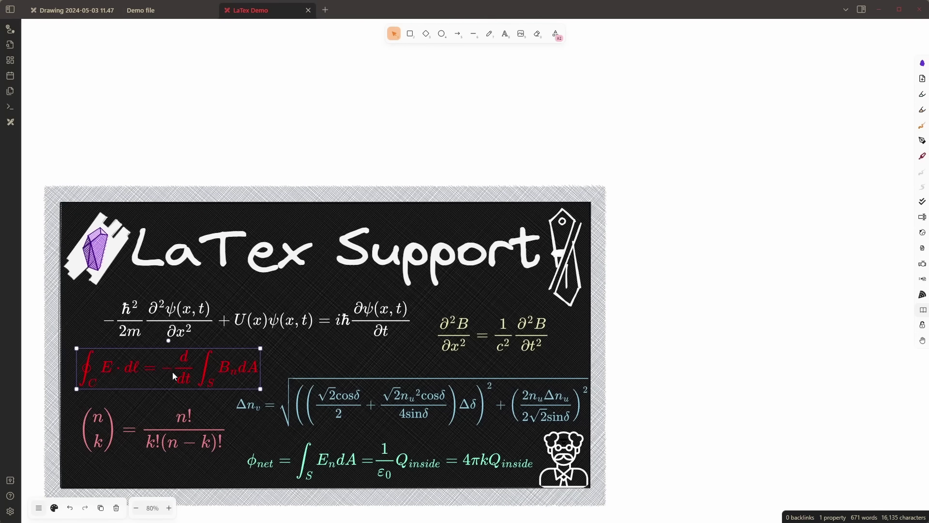
key("ctrl+Tab")
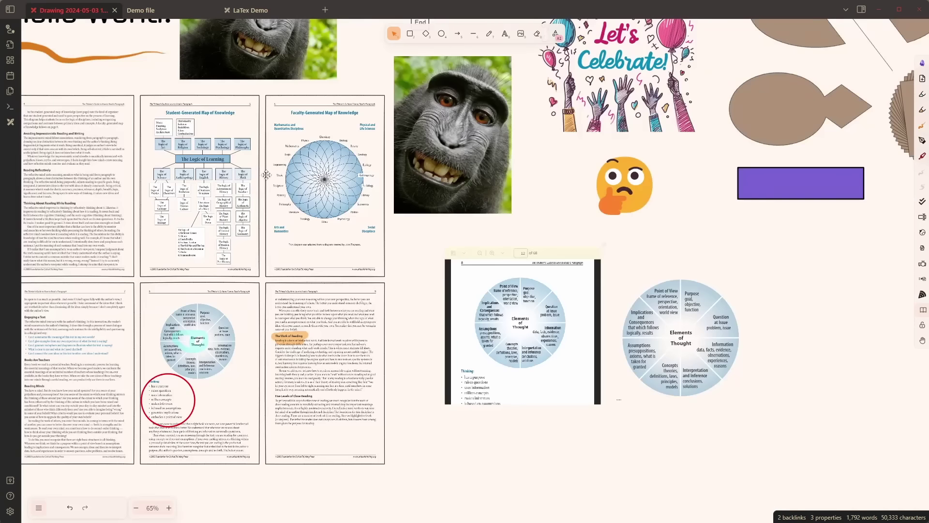
key("ctrl+v")
Edit the pasted equation's LaTeX to remove the #FF0000 color and replace E with X, and move it just below the purple rectangle.
double_click(776, 249)
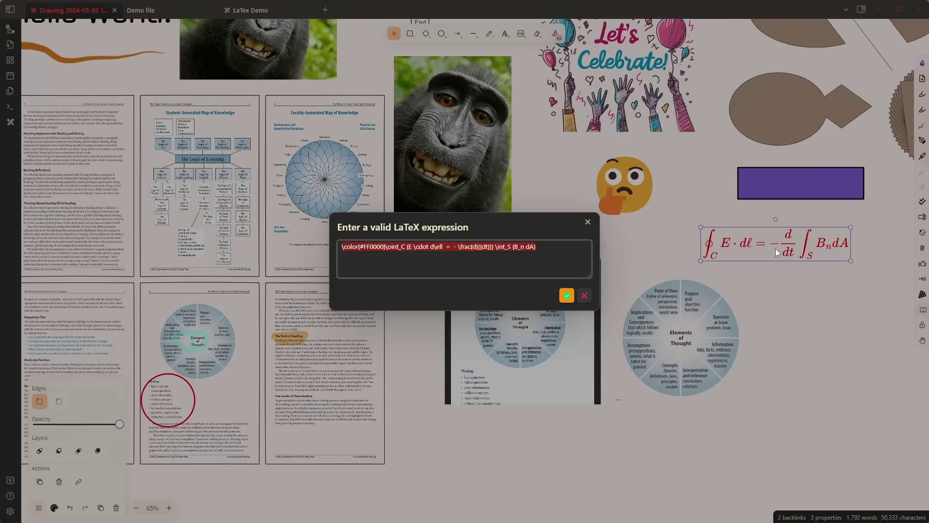
left_click(390, 247)
key("shift+Home")
key("BackSpace")
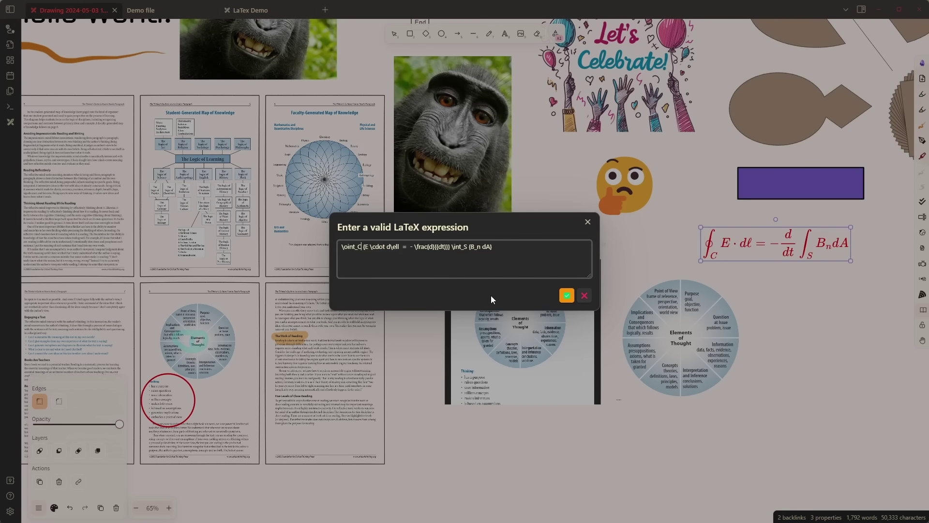
key("Right")
key("Right")
key("Delete")
type("X")
key("ctrl+Return")
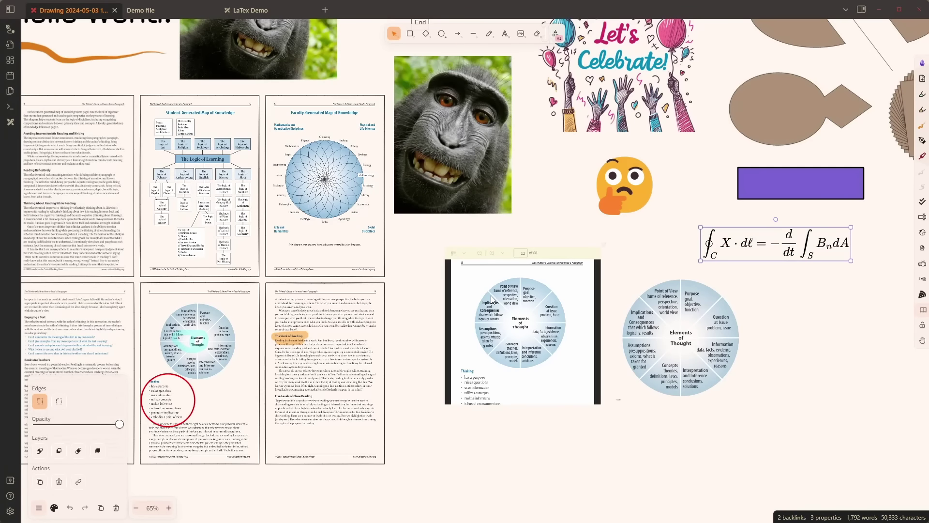
left_click_drag(721, 242, 748, 231)
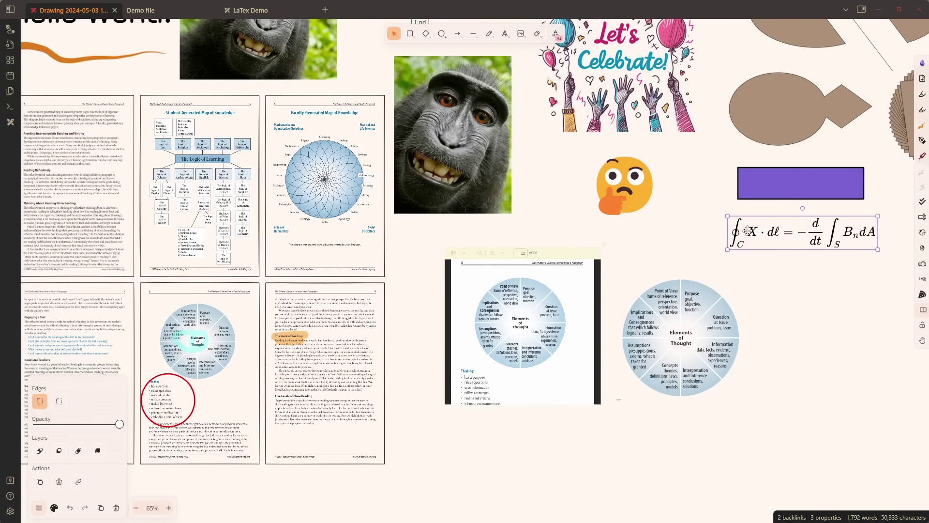
scroll(766, 287, "down", 4)
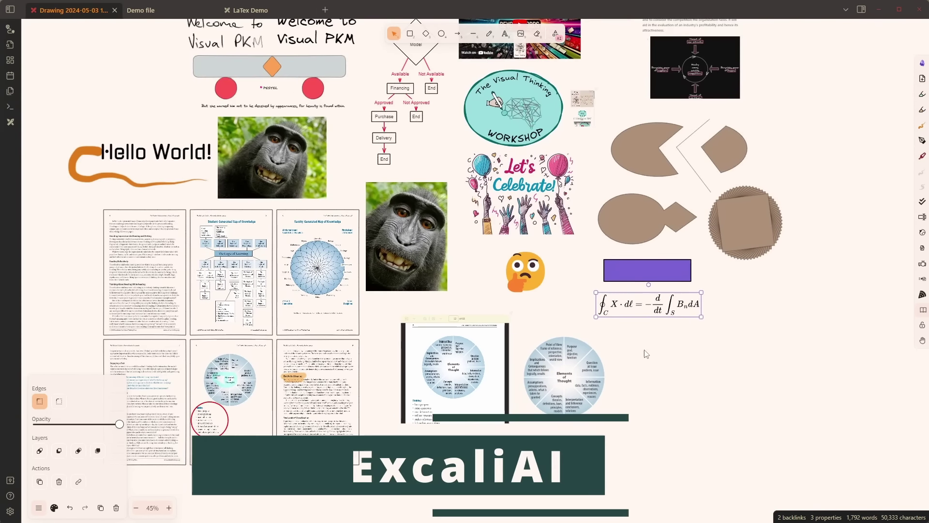
Run the ExcaliAI script to generate a 1024x1024 image from the prompt "metamorphosis of a caterpillar into a butterfly".
key("ctrl+p")
type("excaliAI")
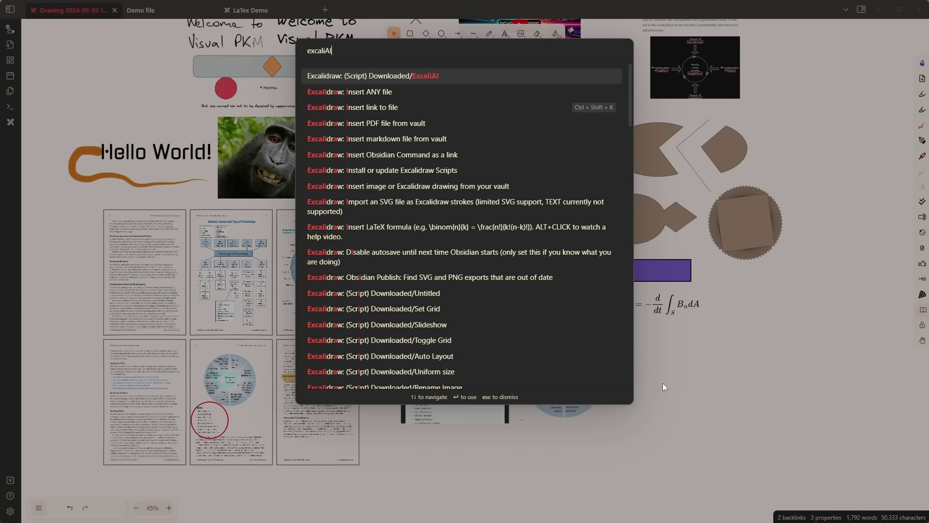
left_click(351, 73)
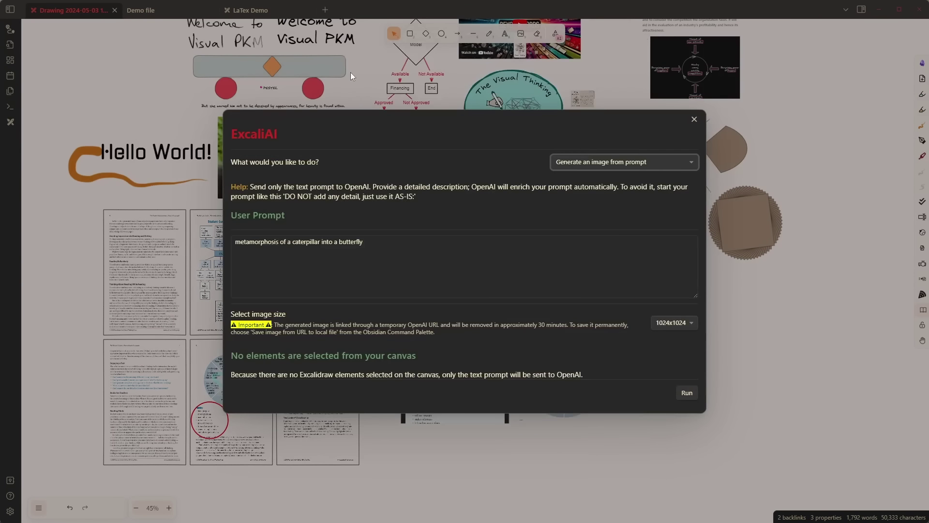
left_click(404, 255)
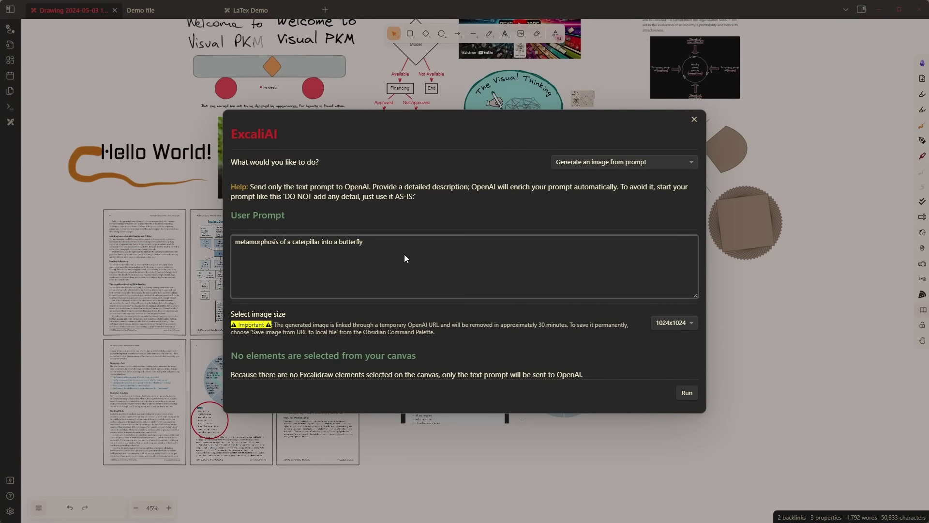
left_click(686, 393)
Move the generated butterfly image with its description text to the empty canvas area above Hello World!
scroll(673, 390, "down", 6)
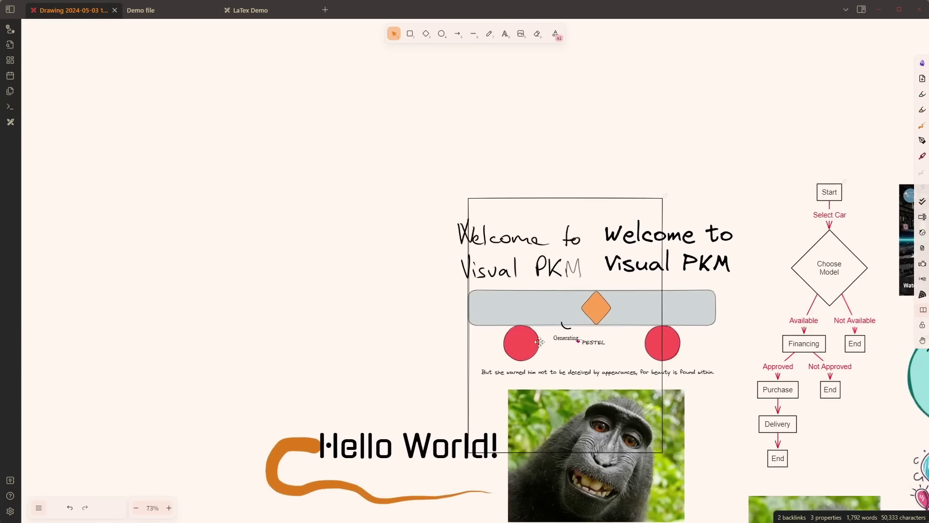
left_click_drag(581, 346, 521, 328)
left_click_drag(498, 210, 275, 169)
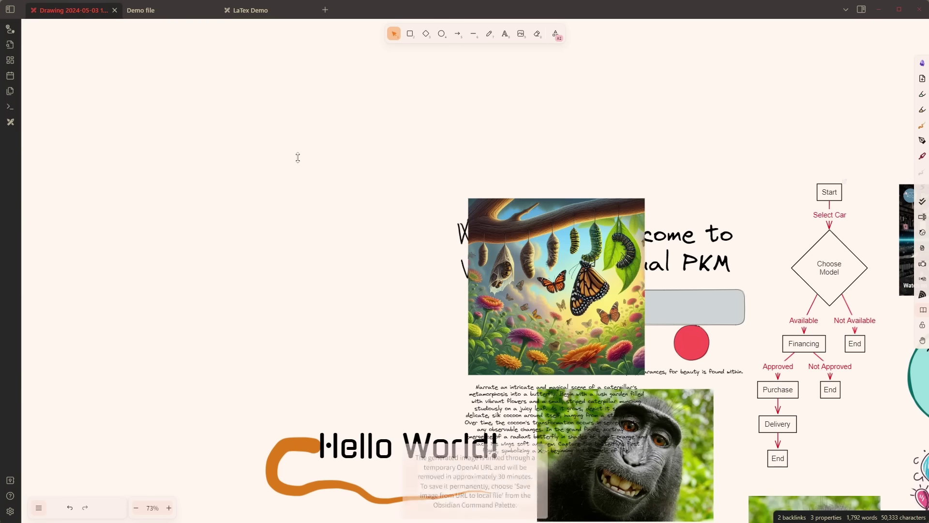
left_click_drag(487, 311, 275, 159)
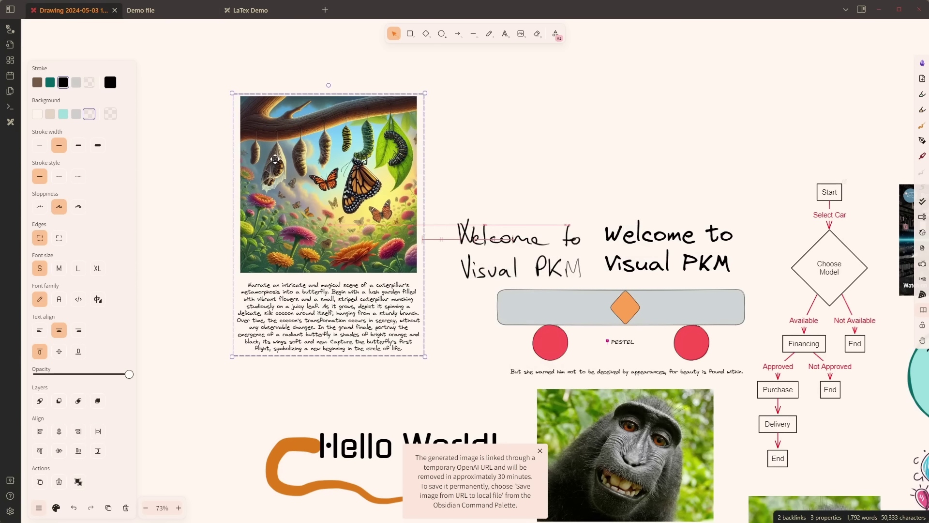
right_click(317, 172)
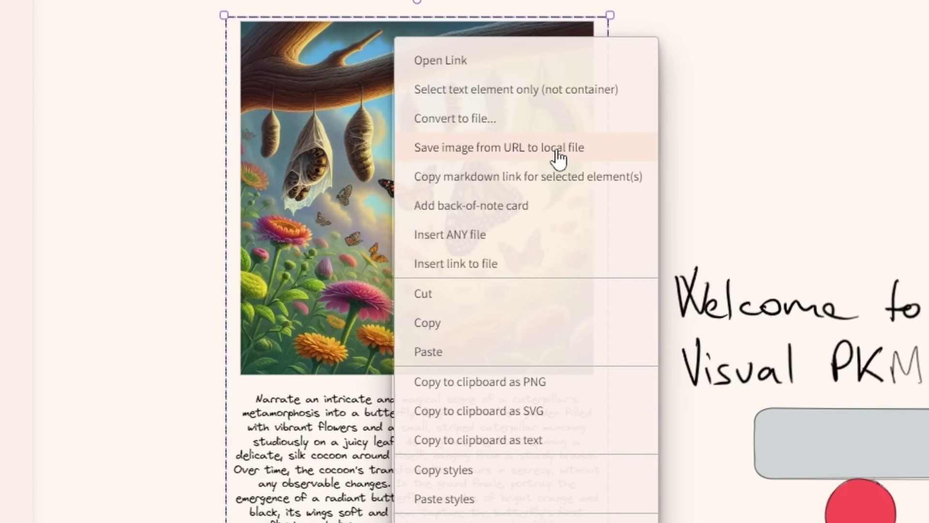
left_click(559, 158)
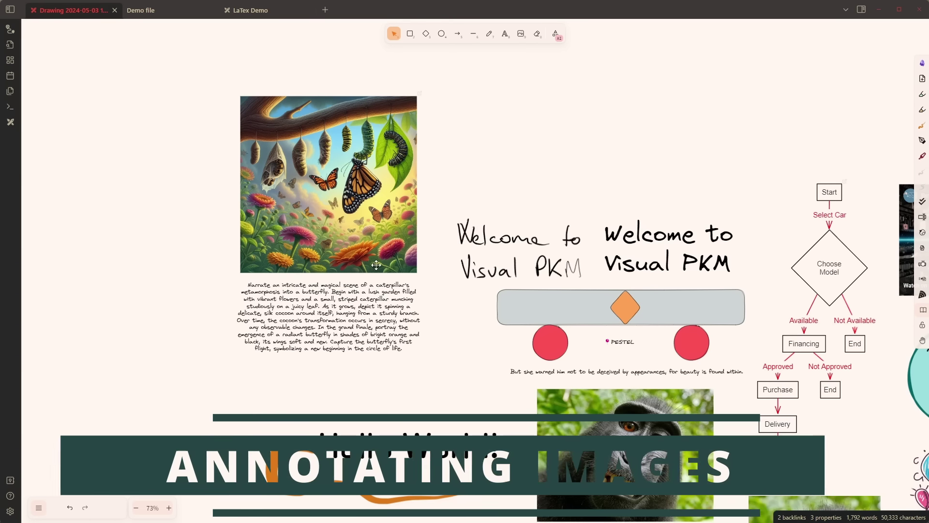
left_click(376, 264, "ctrl")
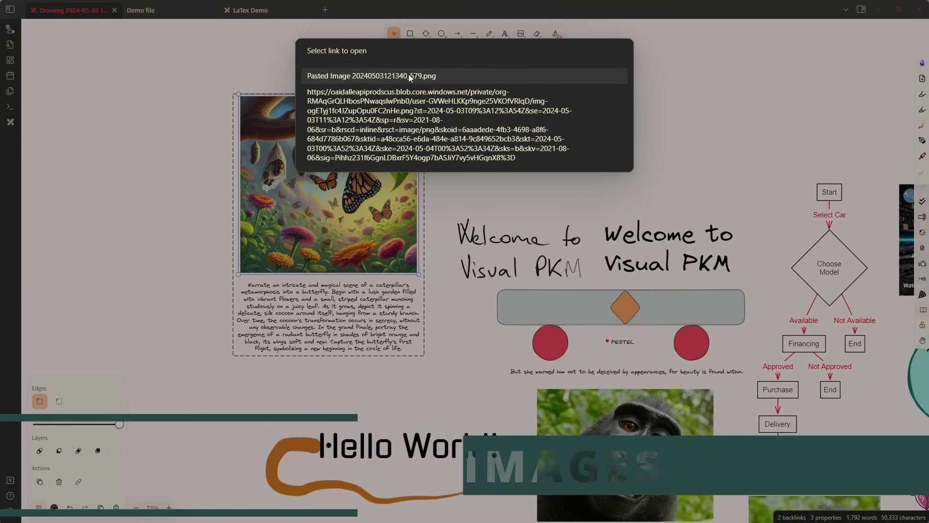
left_click(408, 75)
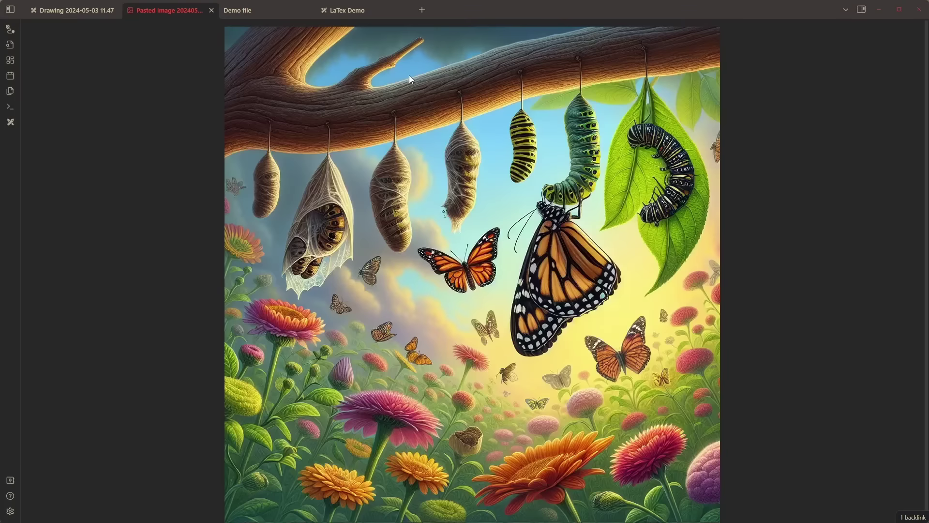
left_click(245, 9)
scroll(193, 380, "down", 10)
left_click(207, 259)
key("Return")
key("Return")
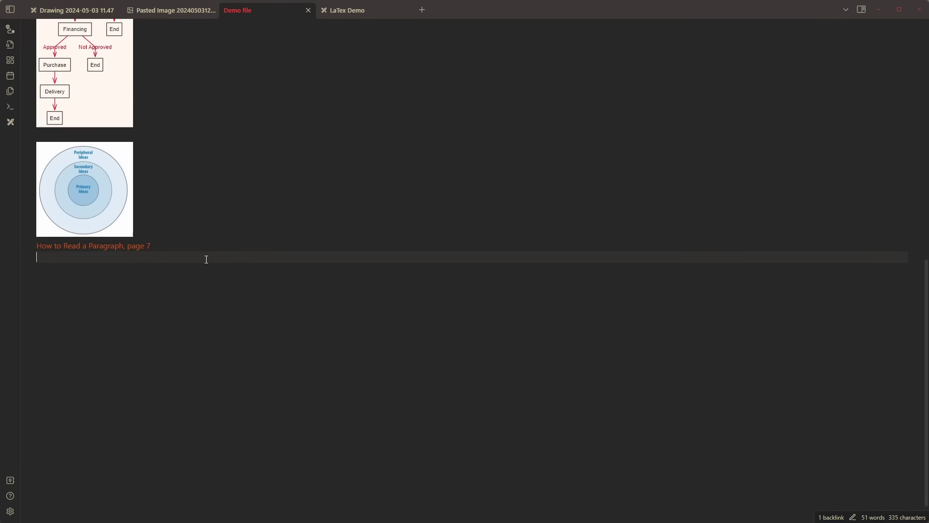
left_click(9, 9)
left_click(87, 10)
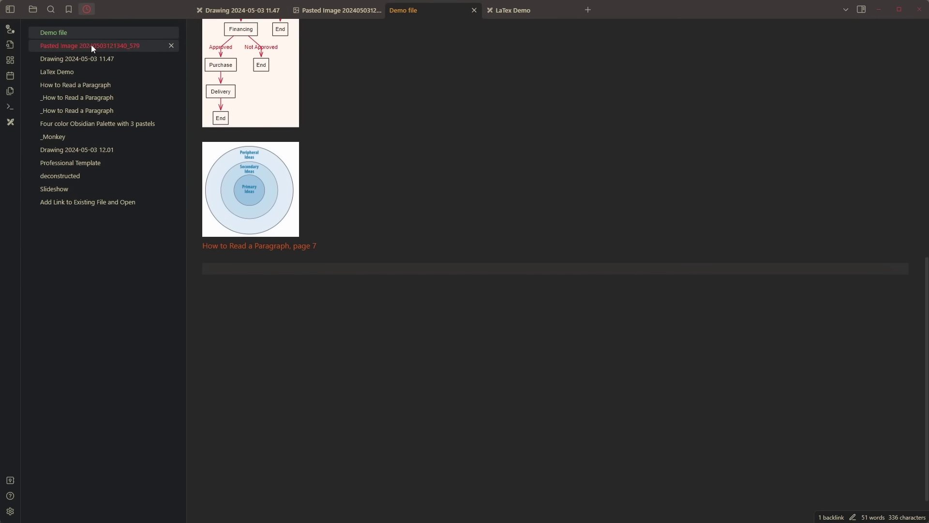
left_click_drag(91, 46, 268, 265)
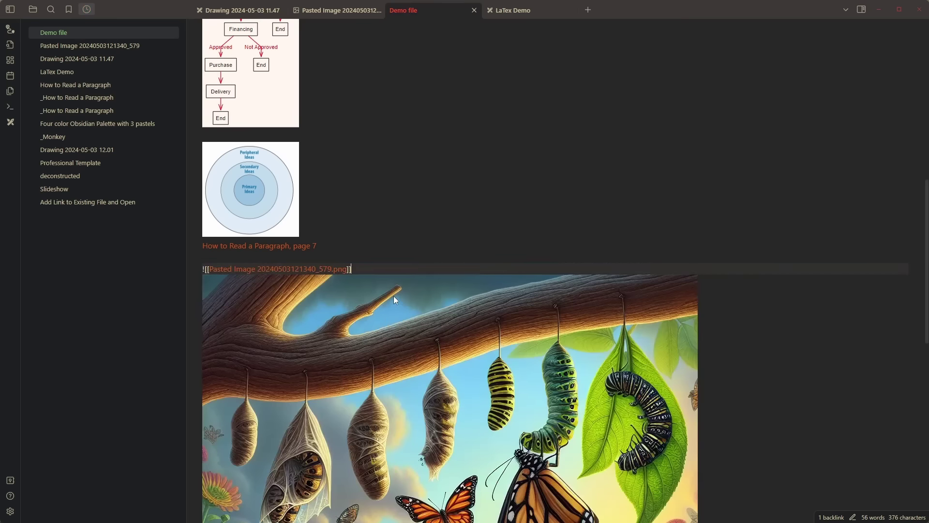
Annotate the embedded butterfly image in Excalidraw using Professional Template.md and hide the sidebar.
key("ctrl+p")
type("anno")
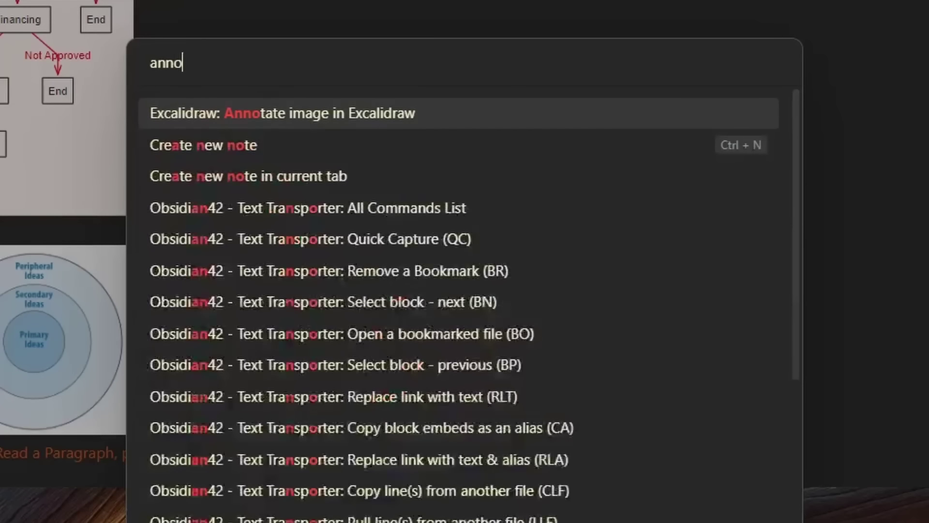
key("Return")
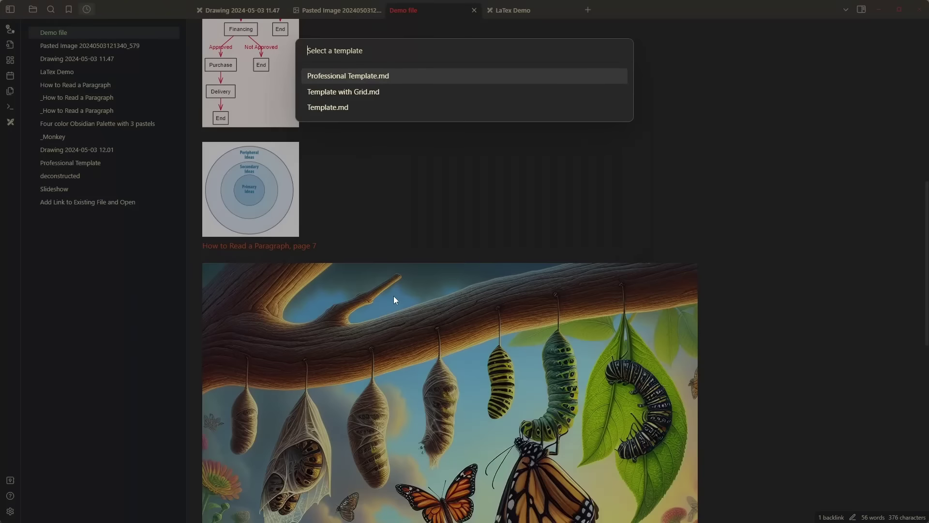
key("Return")
left_click(10, 9)
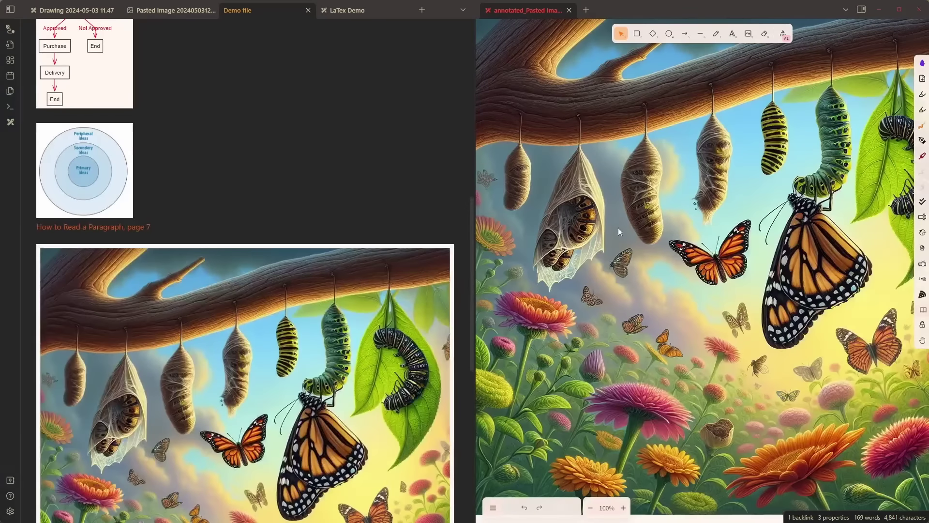
Add the text label Butterfly to the image, enlarge it, and position it beside the large butterfly's lower wing.
left_click(734, 35)
left_click(772, 362)
type("Butterfly")
key("Escape")
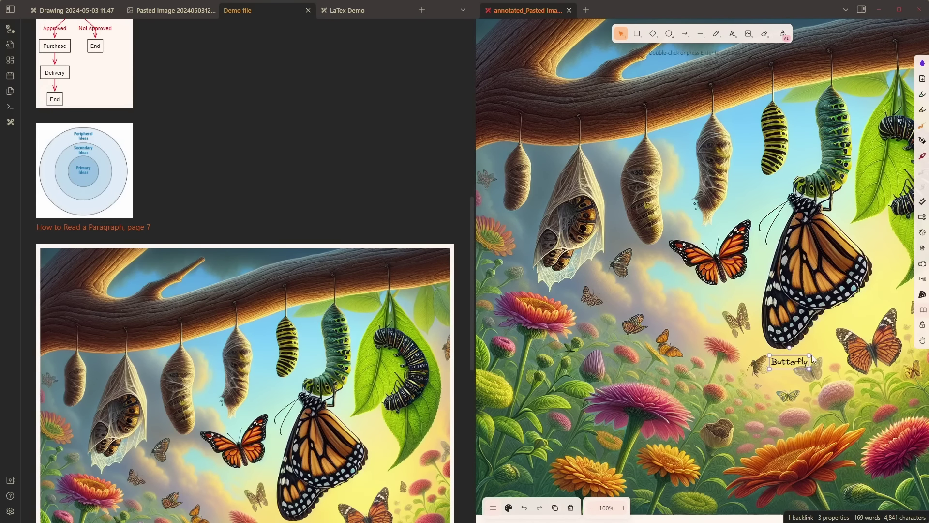
left_click_drag(811, 355, 863, 328)
scroll(811, 414, "down", 3)
scroll(811, 413, "right", 2)
left_click_drag(770, 372, 818, 367)
Apply the text aura script to the Butterfly label and deselect it.
key("ctrl+p")
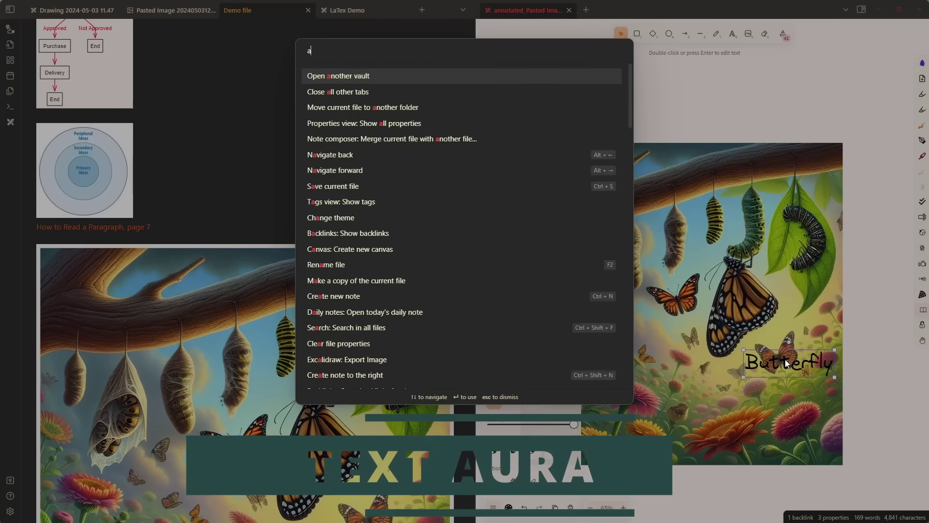
type("aura")
key("Return")
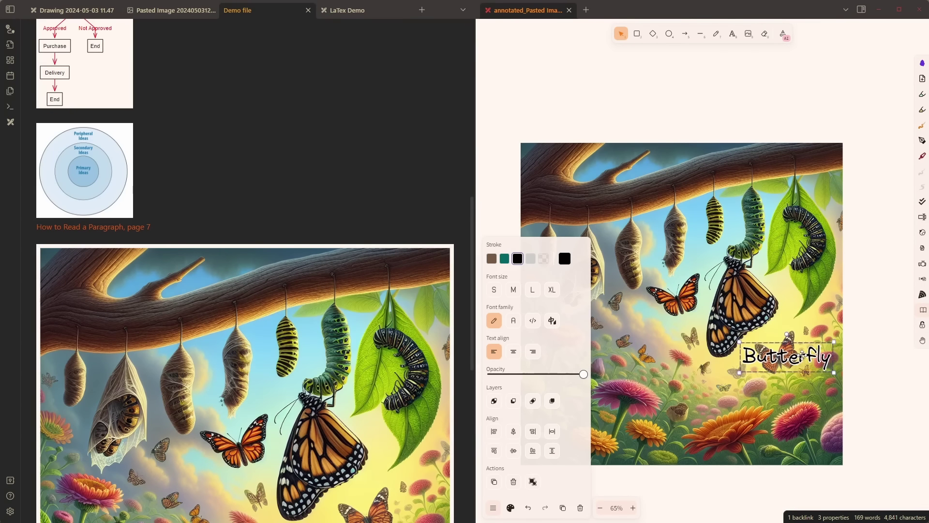
left_click(795, 403)
Check the annotated image embedded in Demo file and close the annotation drawing.
left_click(378, 231)
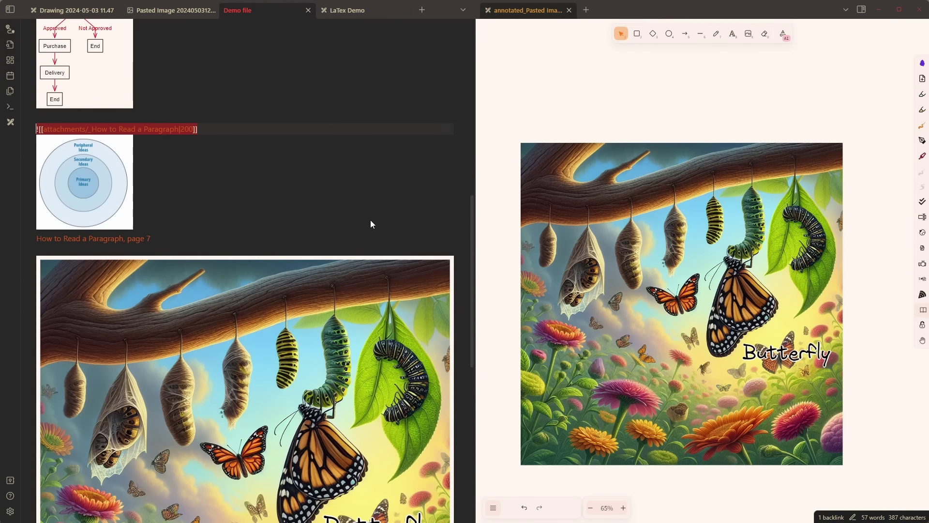
scroll(371, 220, "down", 4)
left_click(569, 10)
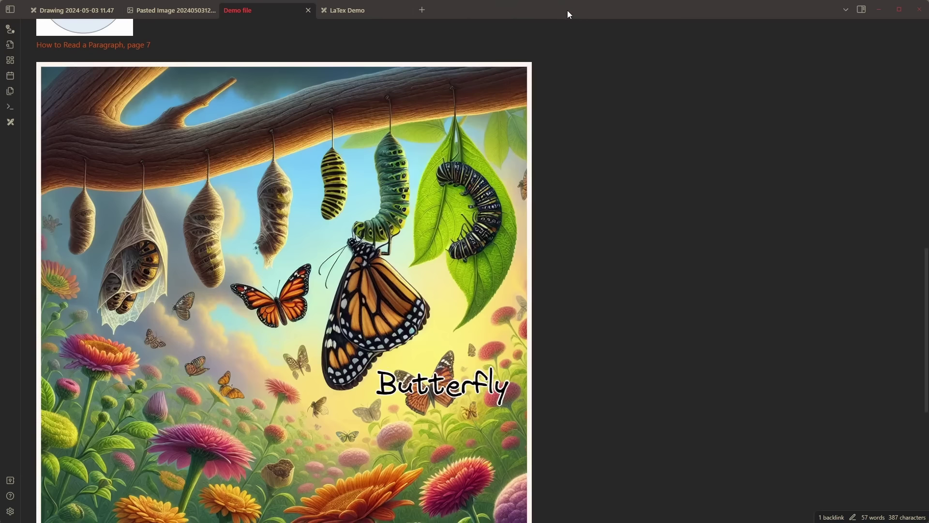
Switch from the drawing to the Chrome browser, search Flaticon for pencil and paper, and open the black outline pencil icon.
left_click(74, 10)
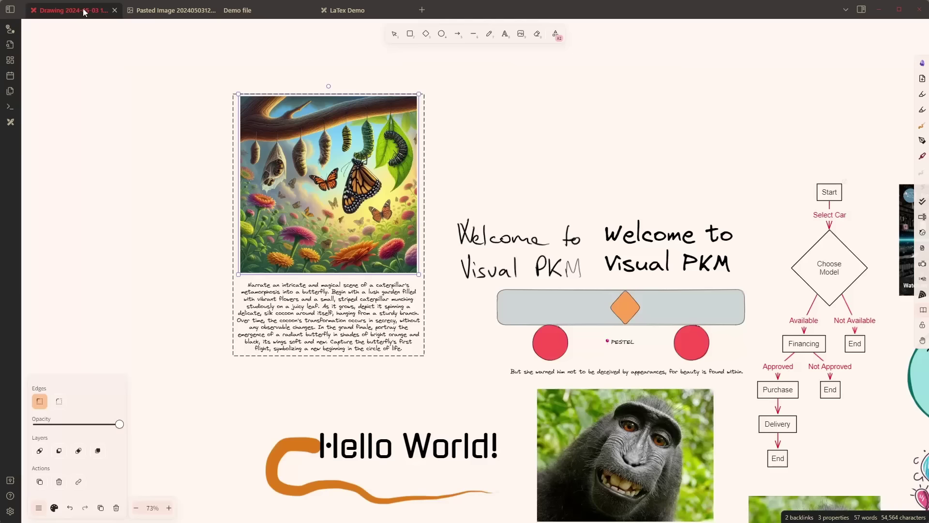
key("alt+Tab")
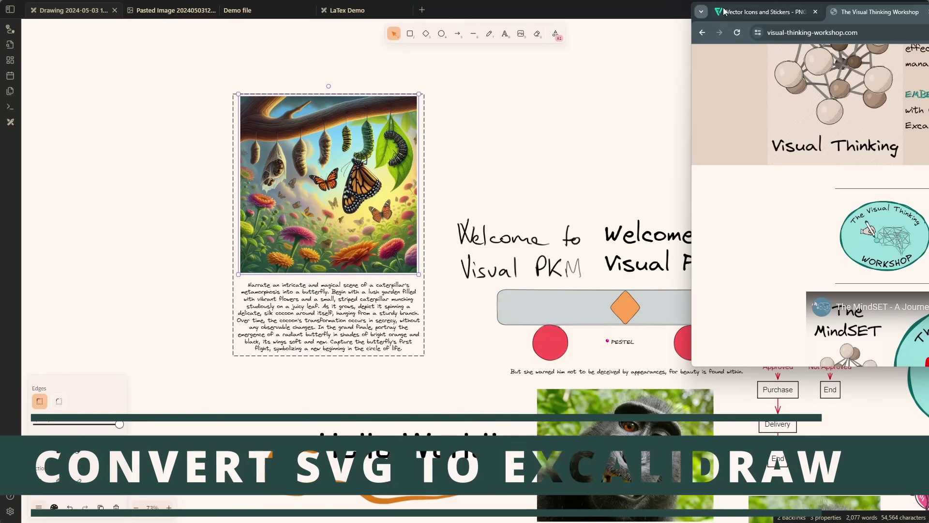
left_click(755, 12)
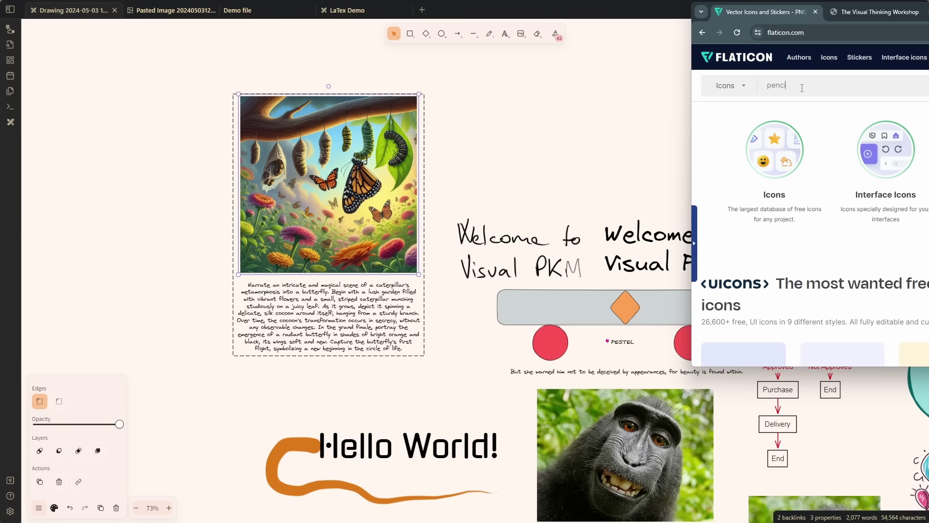
left_click(802, 88)
type("pencil and paper")
key("Return")
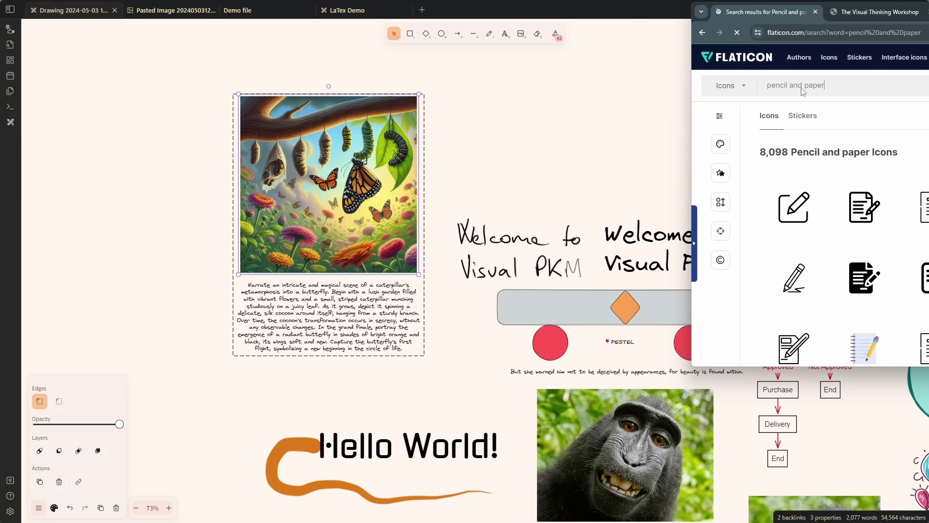
left_click(796, 280)
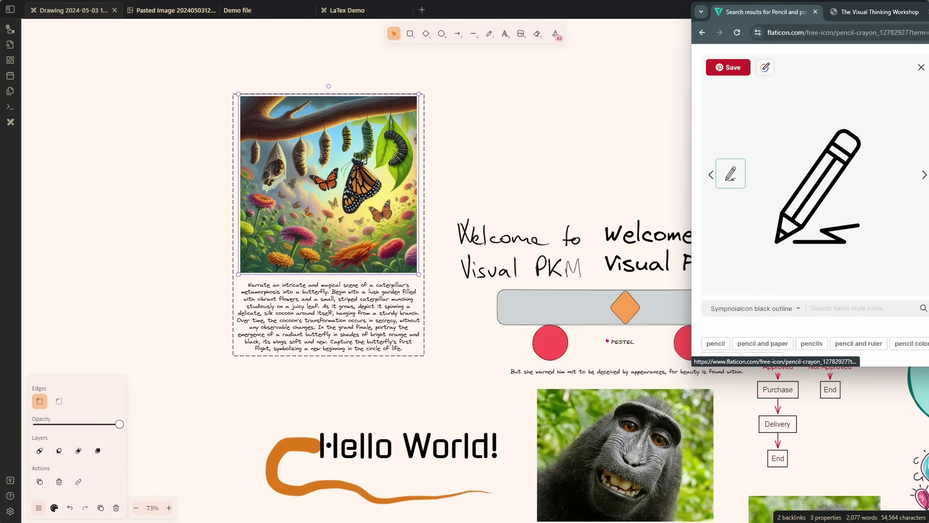
Back in the Obsidian drawing, insert the pencil SVG image above the Welcome to Visual PKM text.
left_click(618, 91)
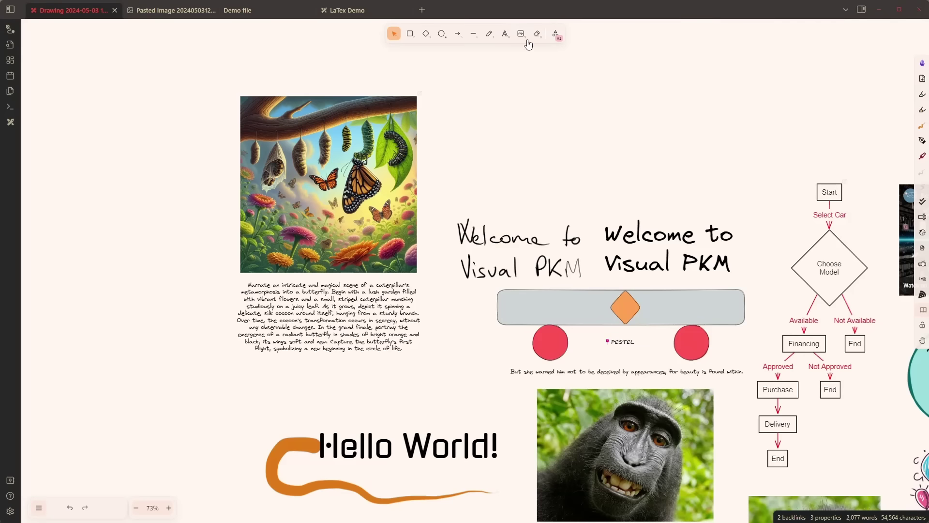
left_click(520, 33)
double_click(152, 136)
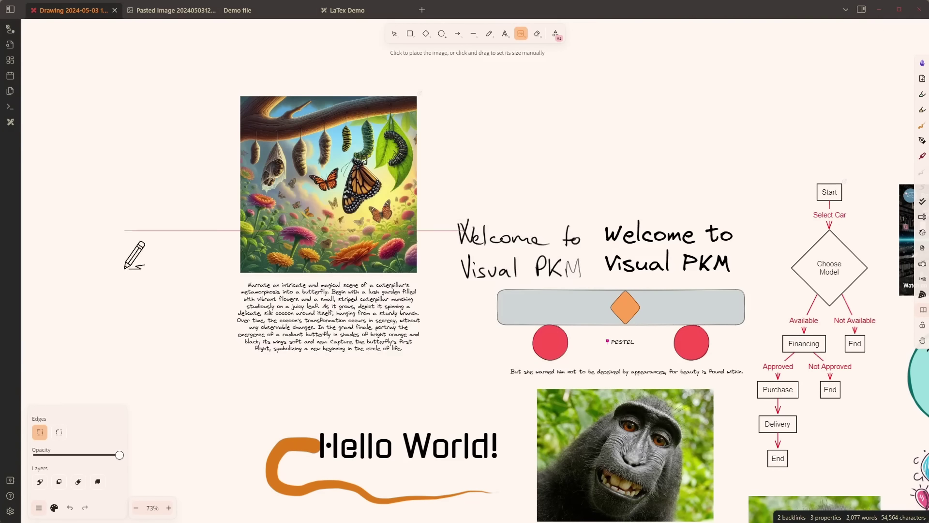
left_click(523, 119)
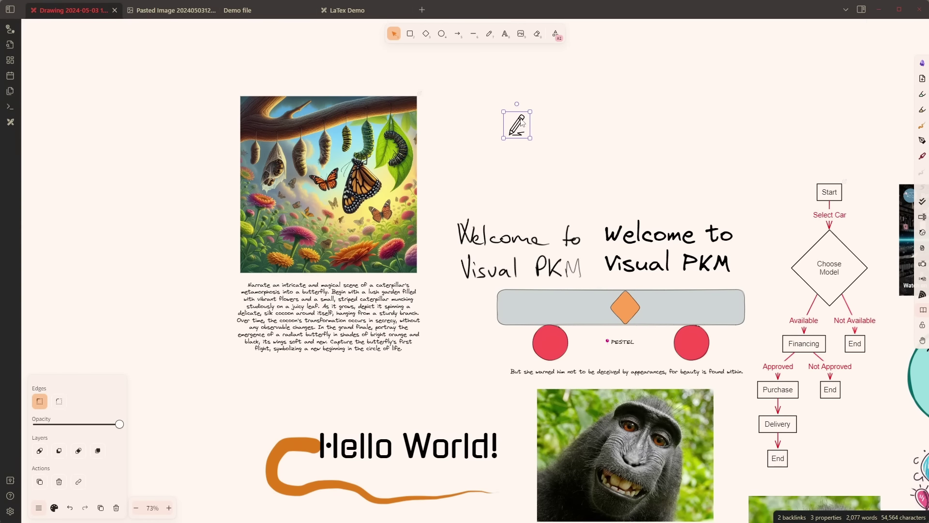
Convert the pencil SVG to strokes, separate it from the original image, and select the converted pencil group.
scroll(520, 121, "up", 6)
right_click(448, 184)
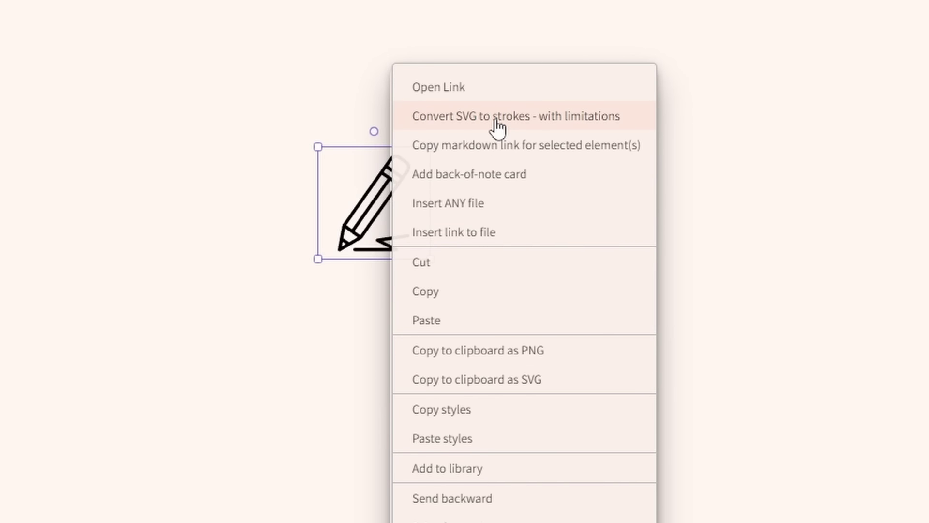
left_click(497, 121)
left_click_drag(455, 232, 532, 196)
left_click(393, 230)
scroll(393, 233, "up", 6)
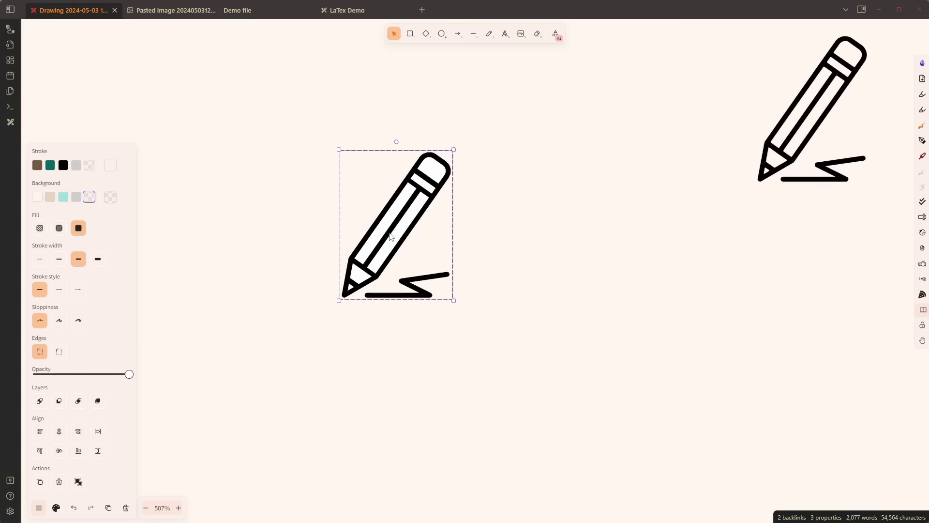
Fill the converted pencil's eraser with orange FFC47C and the scribble beneath the pencil with purple.
double_click(439, 173)
key("g")
key("3")
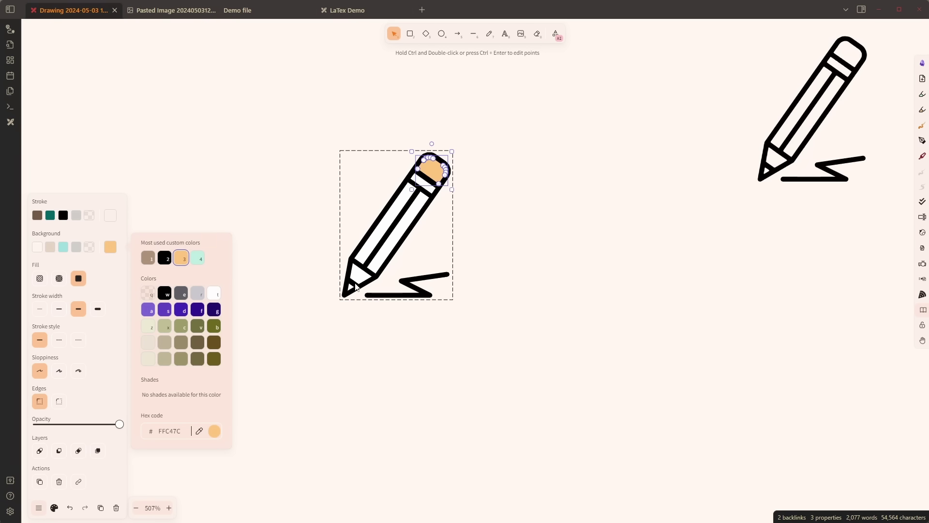
left_click(409, 294)
left_click(109, 247)
left_click(148, 310)
Fill the right-hand strip of the converted pencil's body with a light shade of purple.
left_click(384, 252)
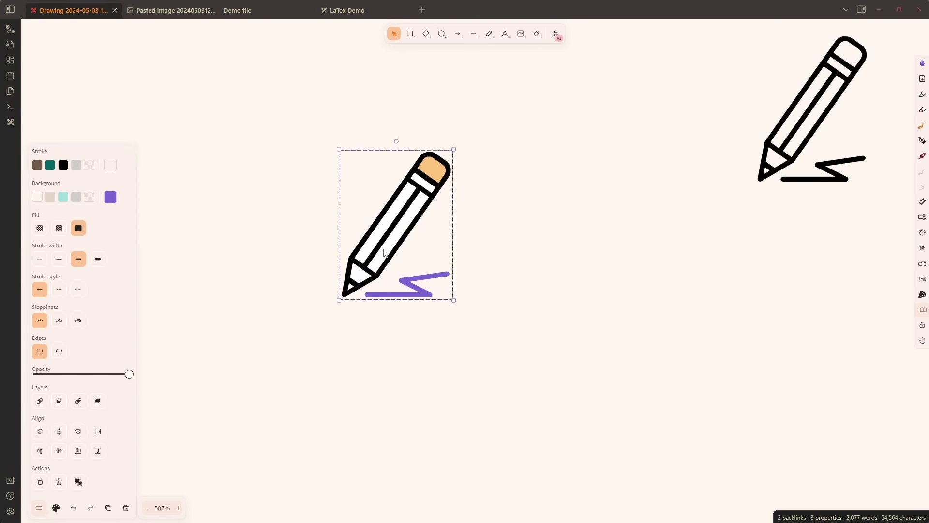
double_click(384, 252)
left_click(110, 246)
left_click(148, 309)
left_click(148, 397)
left_click(375, 239)
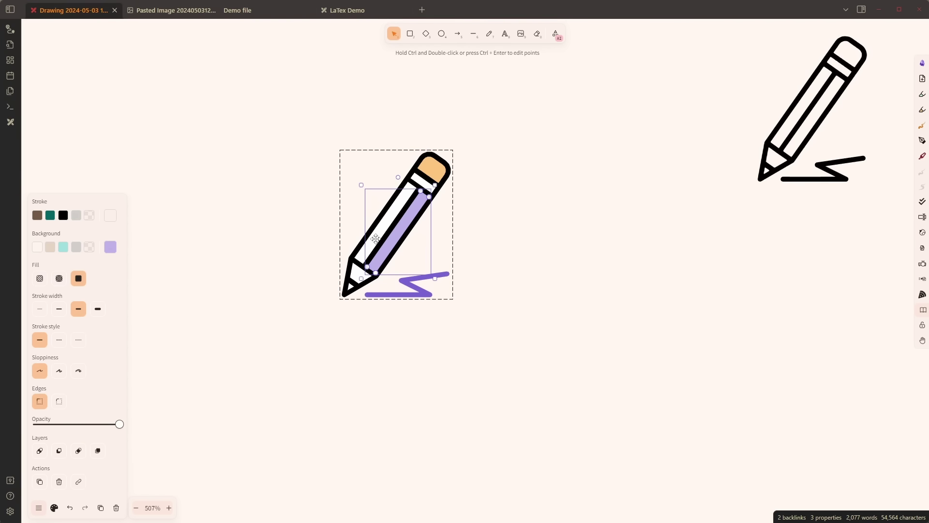
Fill the left-hand strip of the pencil's body with a slightly darker purple shade and deselect the drawing.
key("Escape")
double_click(386, 226)
left_click(111, 247)
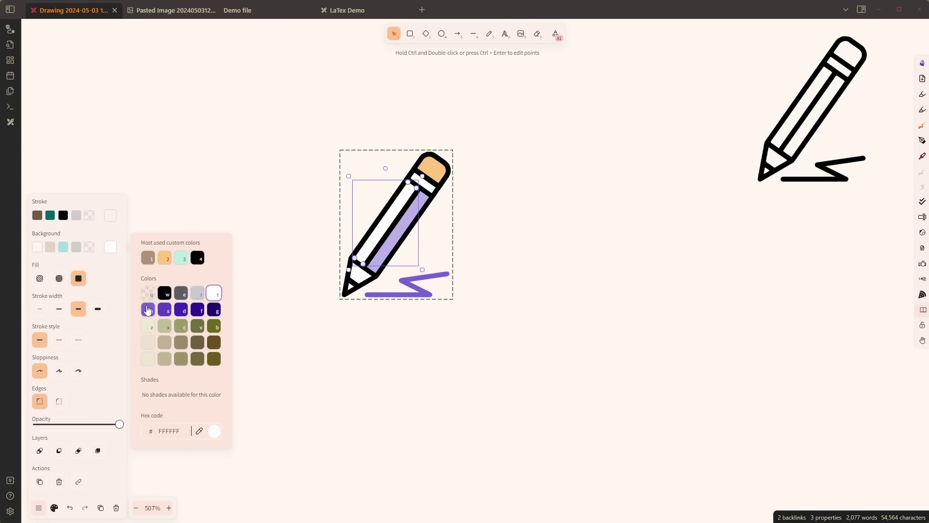
left_click(148, 309)
left_click(148, 395)
left_click(180, 395)
left_click(318, 336)
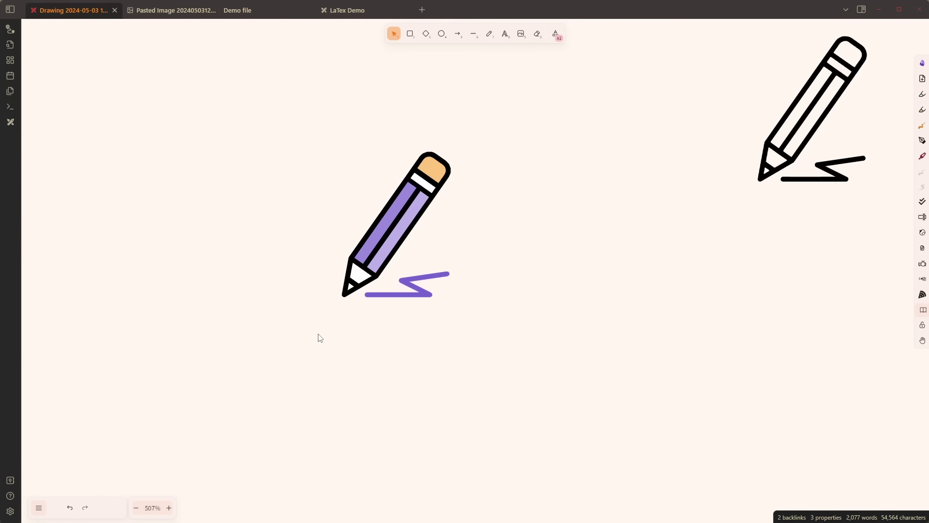
Run the Excalidraw Collaboration Frame script to embed a collaboration frame in the drawing.
scroll(288, 345, "down", 5)
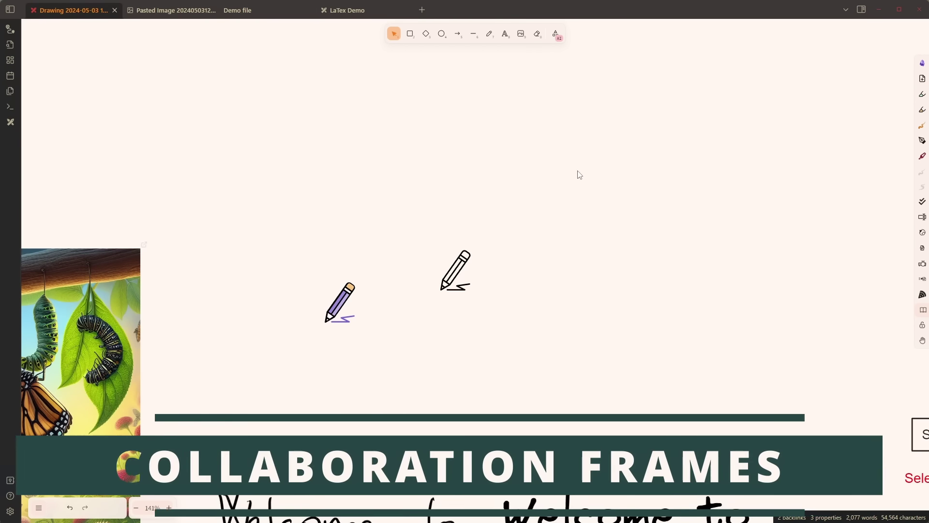
key("ctrl+p")
type("collab")
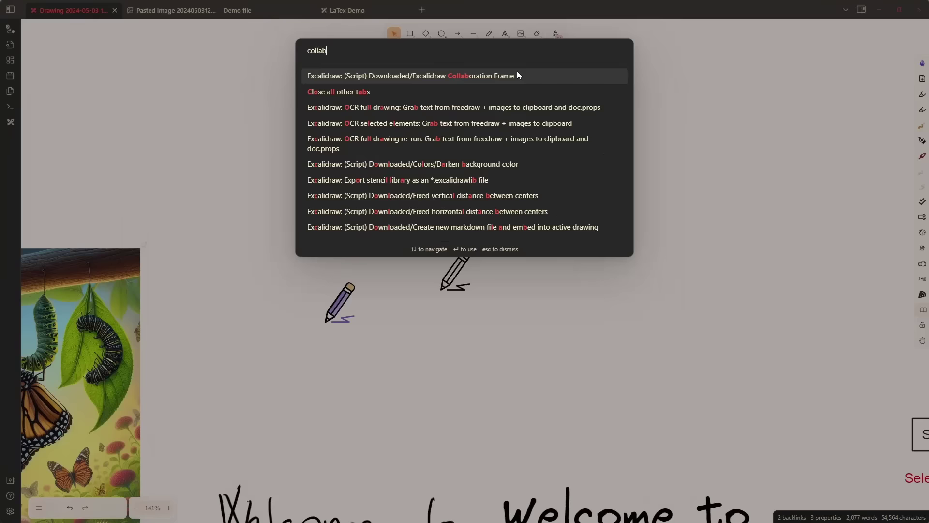
left_click(571, 98)
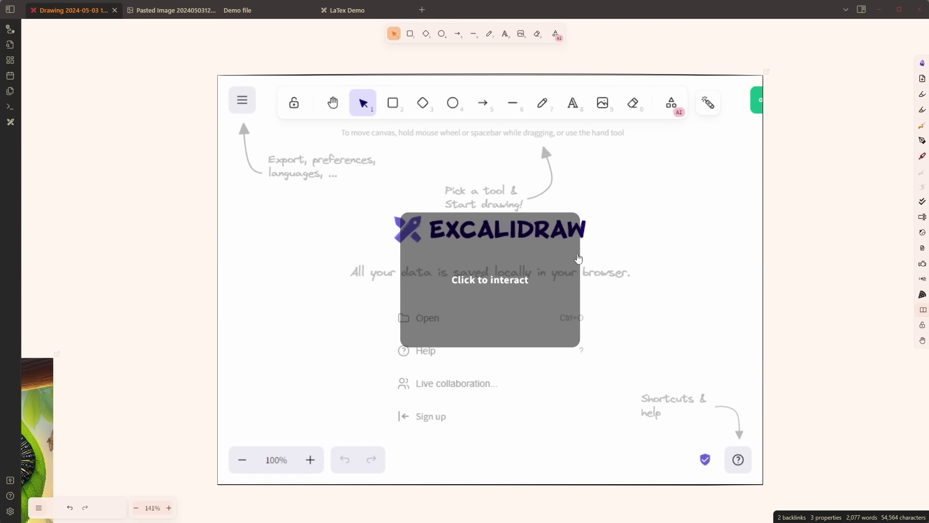
Draw an ellipse in the middle of the embedded collaboration frame and select the frame.
left_click(453, 103)
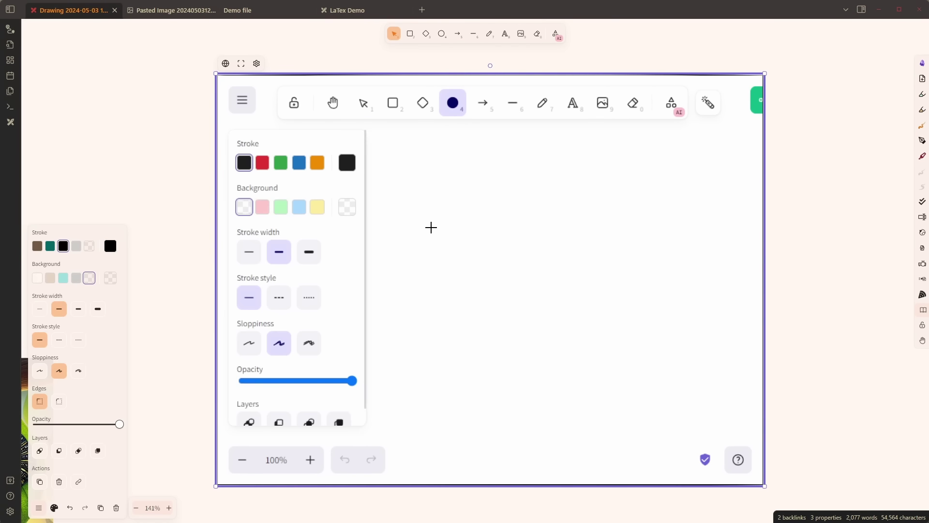
left_click_drag(428, 220, 585, 352)
left_click(798, 309)
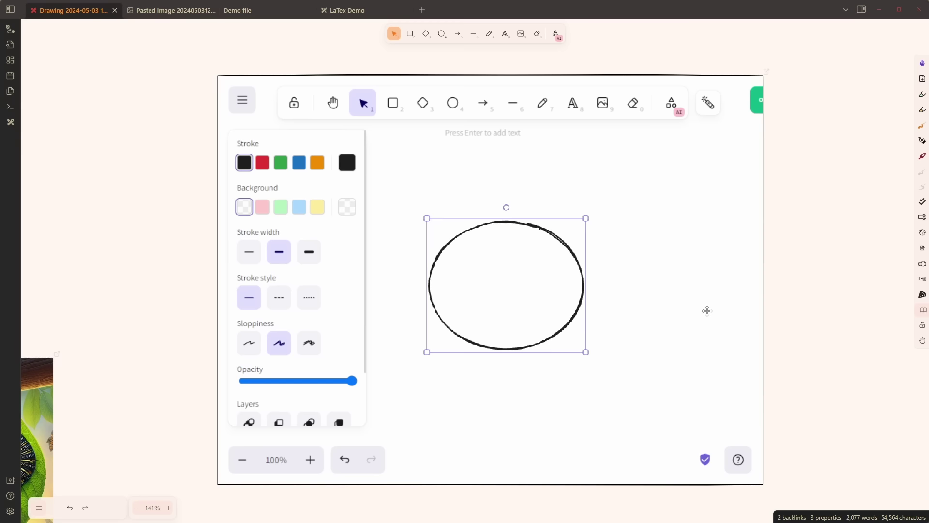
left_click(508, 157)
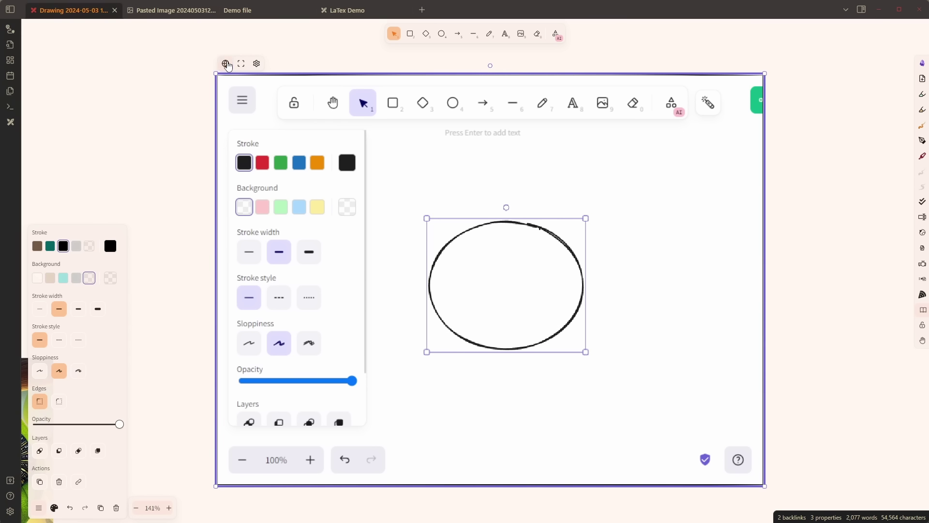